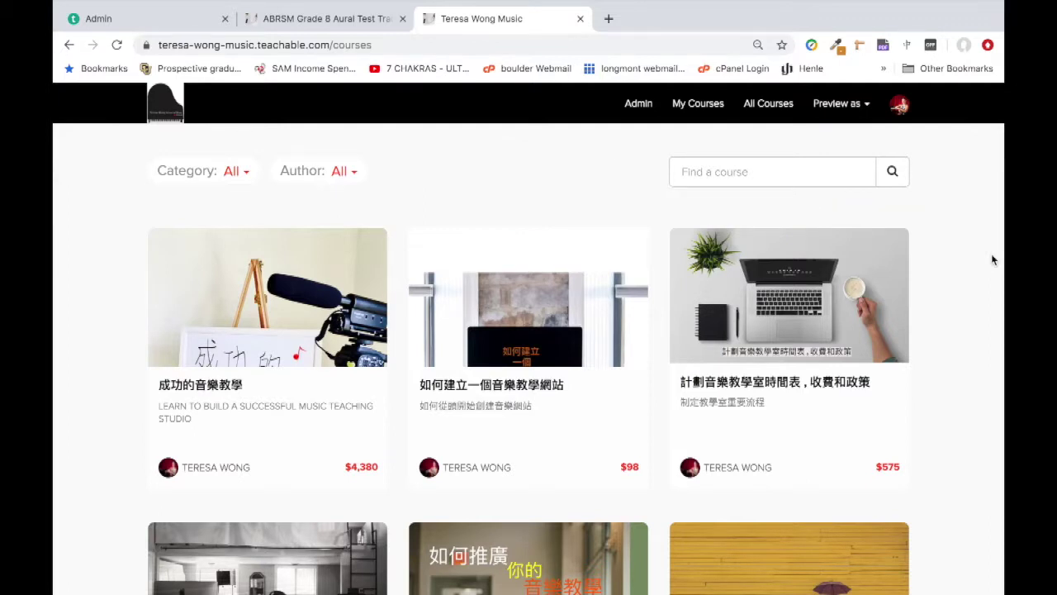
Step: Open the ABRSM Grade 8 Aural Test Training Course (2019) sales page and view its ten-lesson breakdown
scroll(993, 260, down, 3)
scroll(993, 259, down, 2)
scroll(992, 260, down, 3)
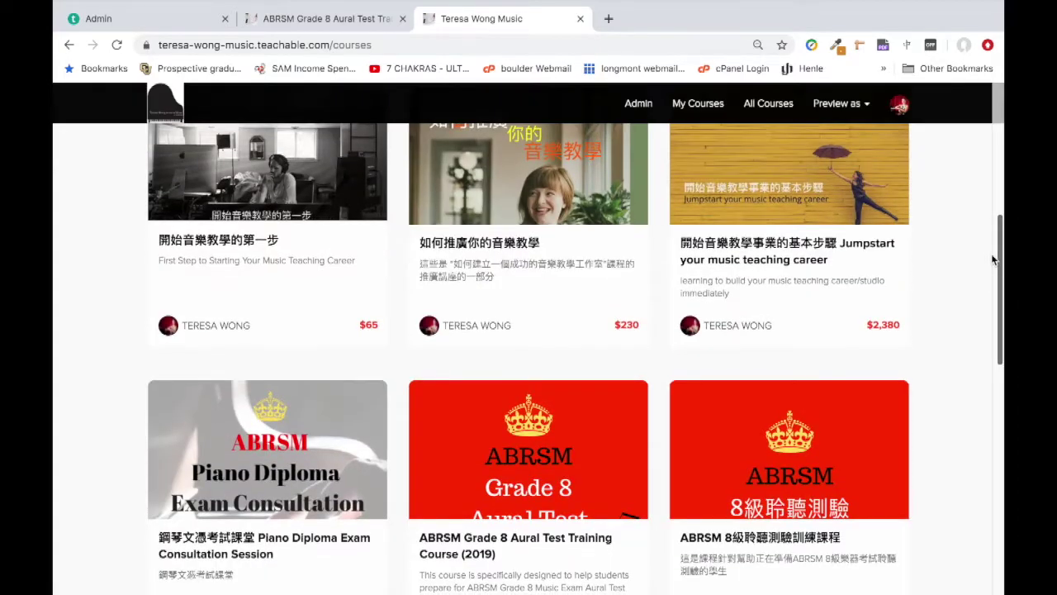
scroll(969, 373, down, 2)
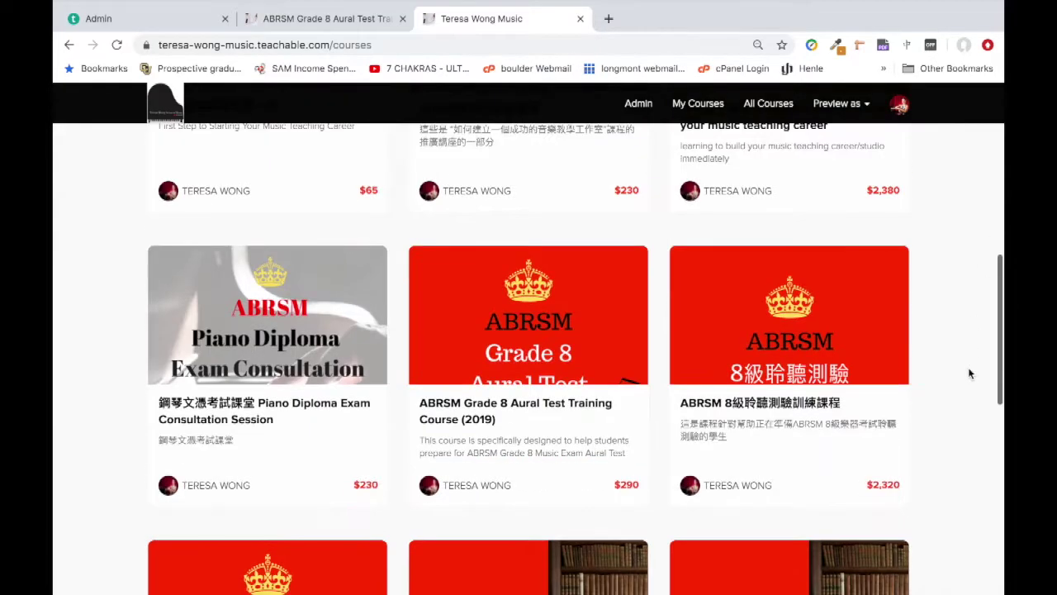
scroll(970, 373, down, 1)
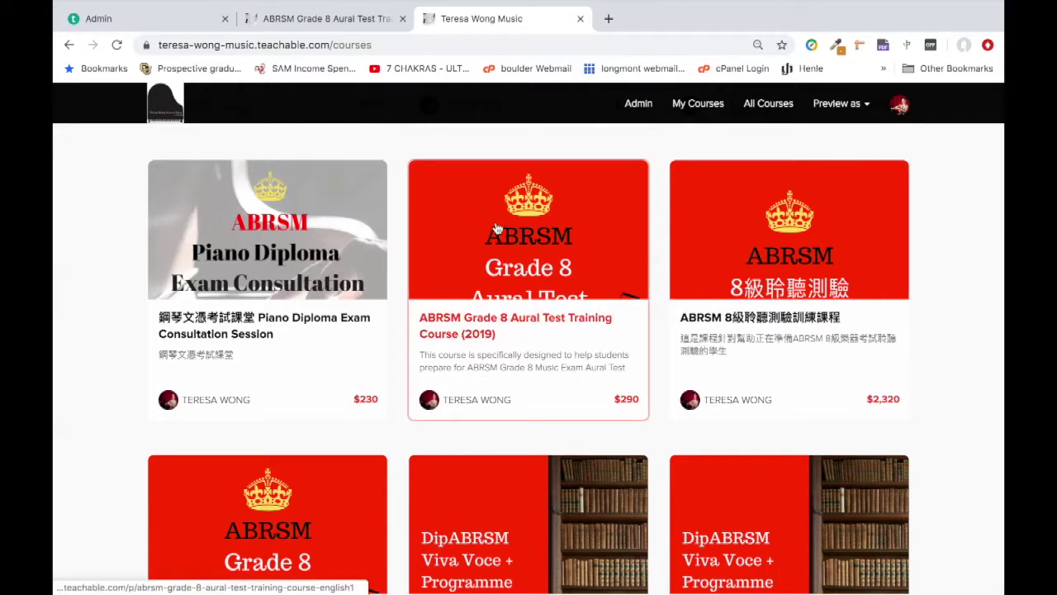
click(559, 331)
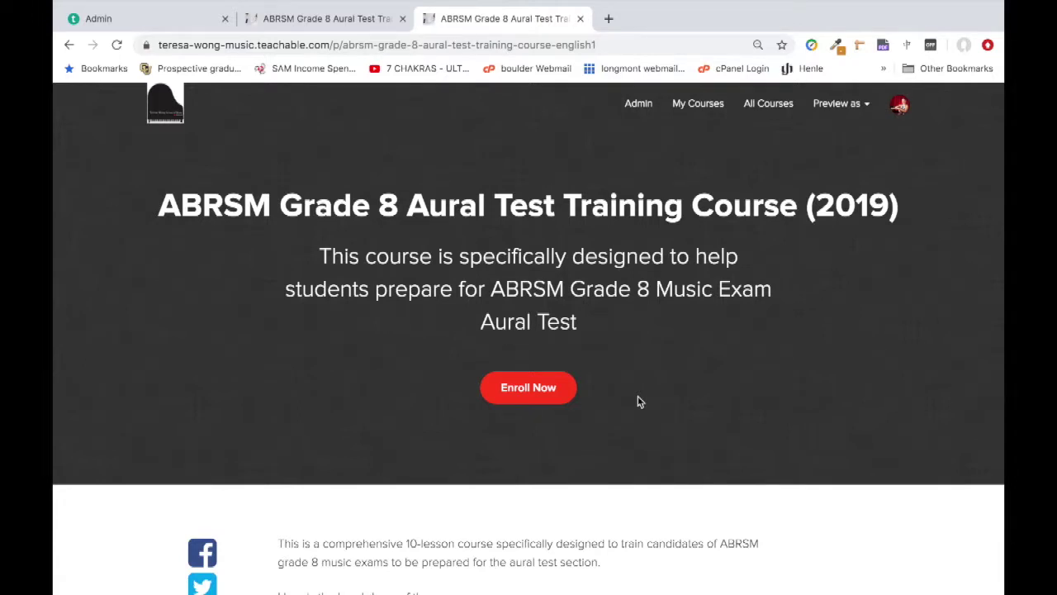
scroll(638, 401, down, 2)
scroll(638, 396, down, 1)
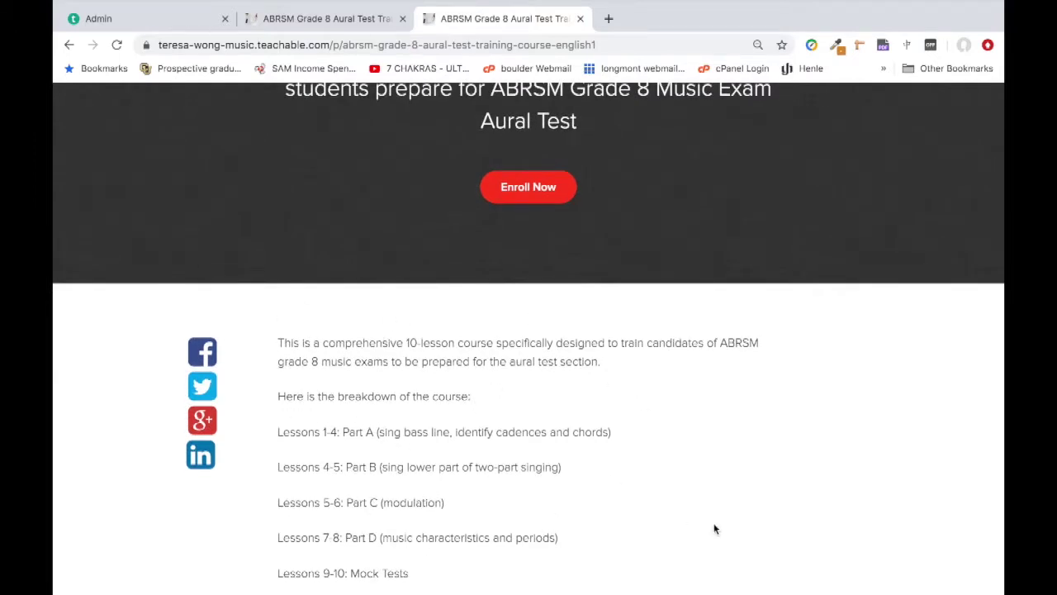
scroll(715, 529, down, 1)
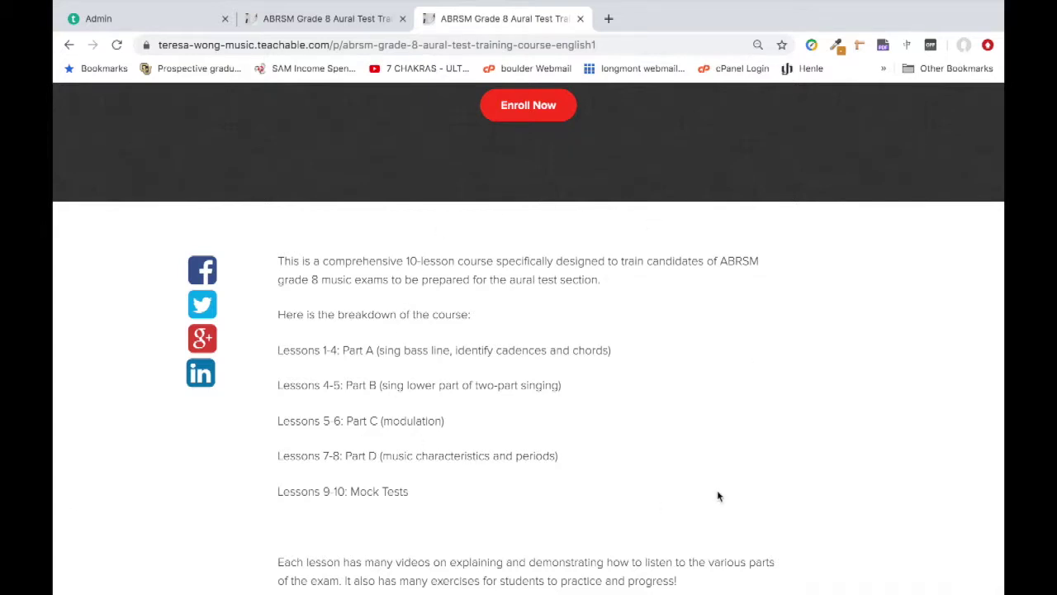
scroll(743, 406, down, 1)
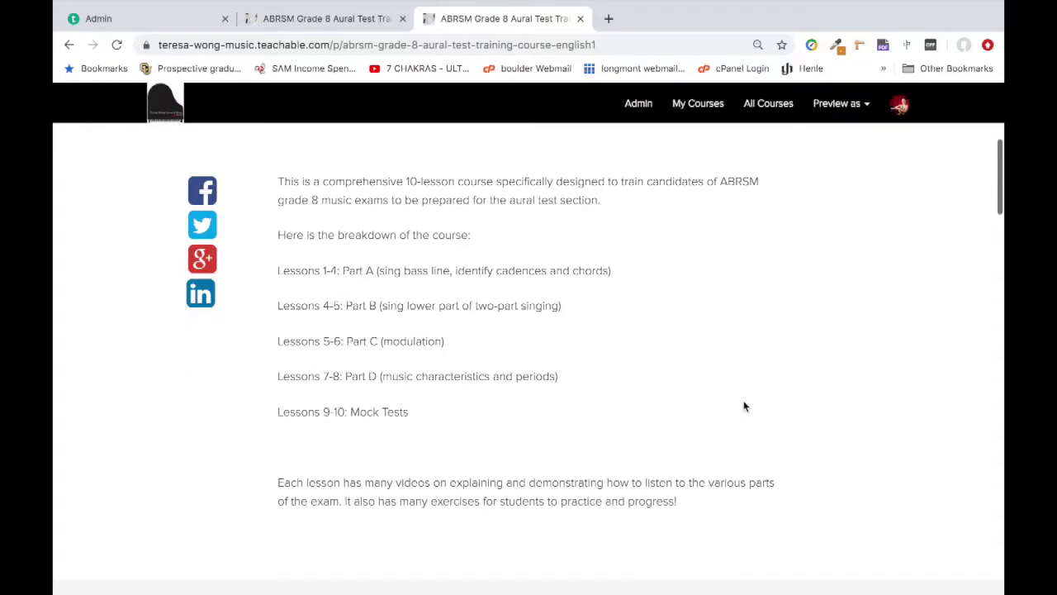
triple_click(304, 238)
click(459, 276)
drag(276, 275, 341, 273)
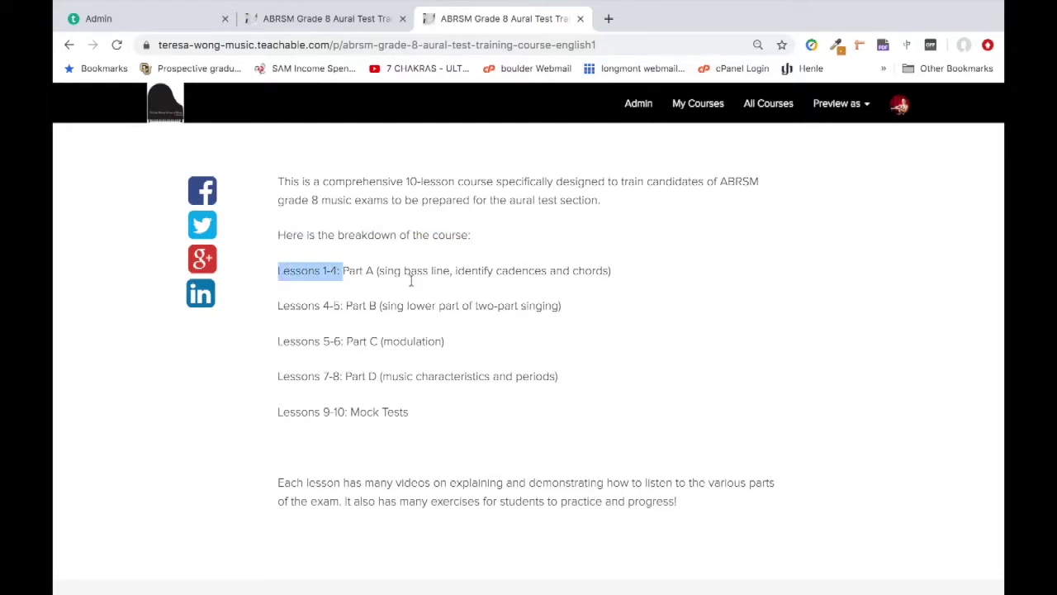
click(475, 300)
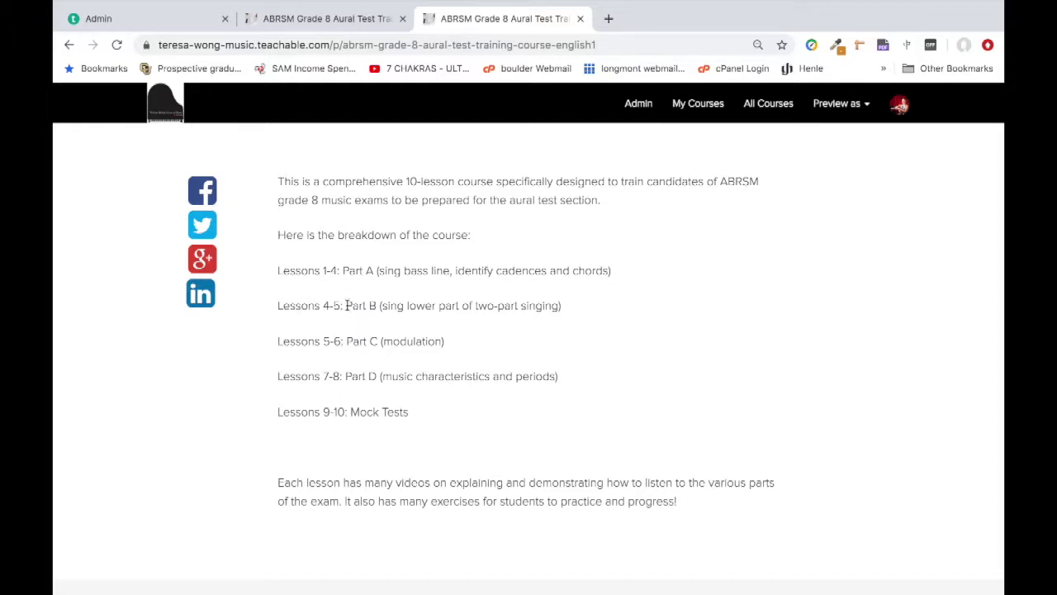
drag(347, 305, 376, 307)
click(557, 336)
drag(321, 339, 340, 338)
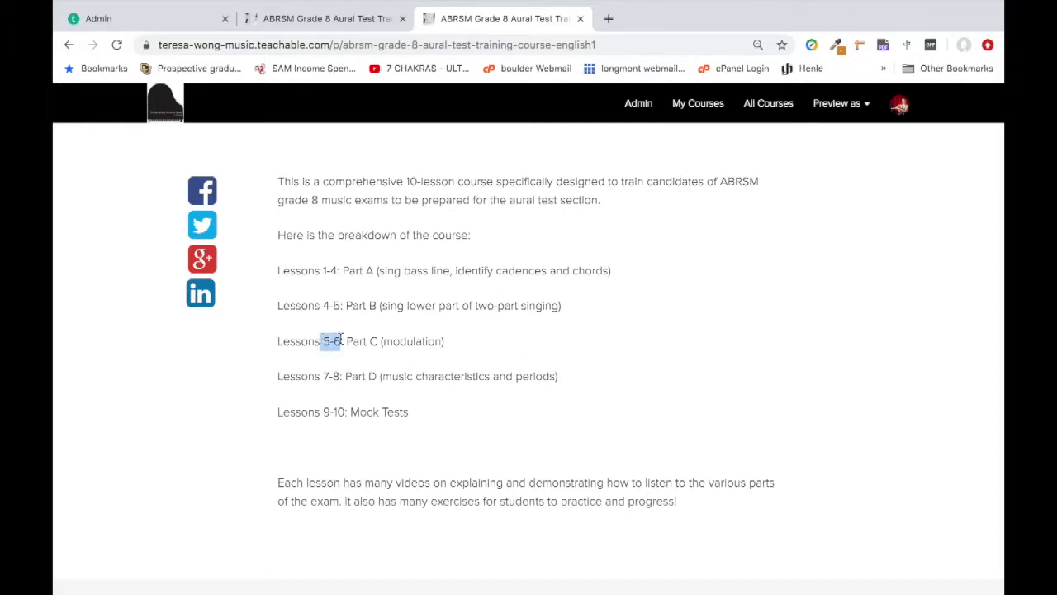
click(474, 347)
scroll(472, 347, down, 1)
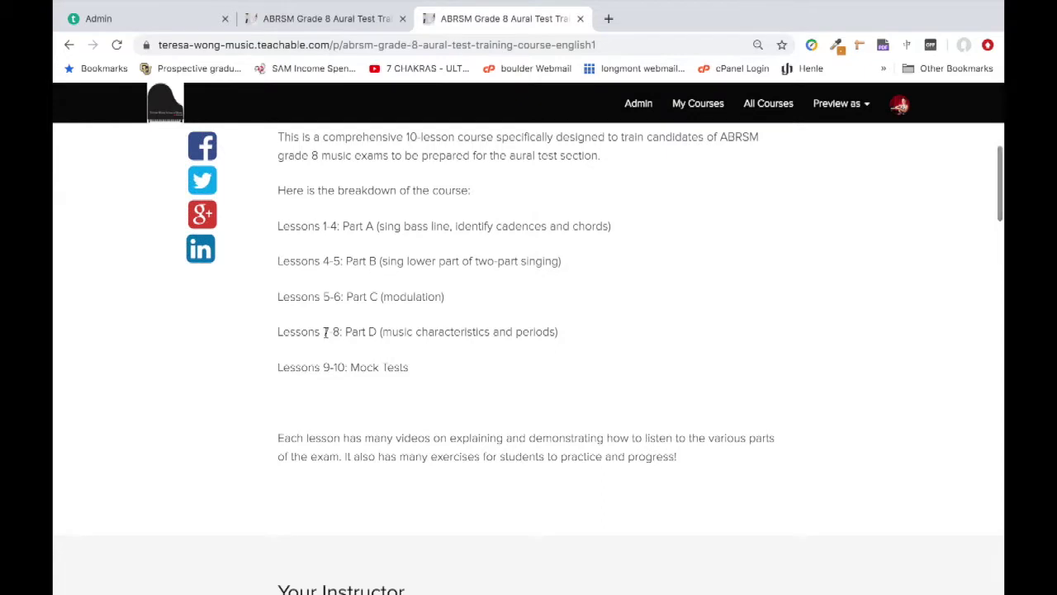
drag(322, 331, 340, 331)
click(435, 348)
drag(351, 367, 456, 388)
click(483, 412)
scroll(483, 411, down, 1)
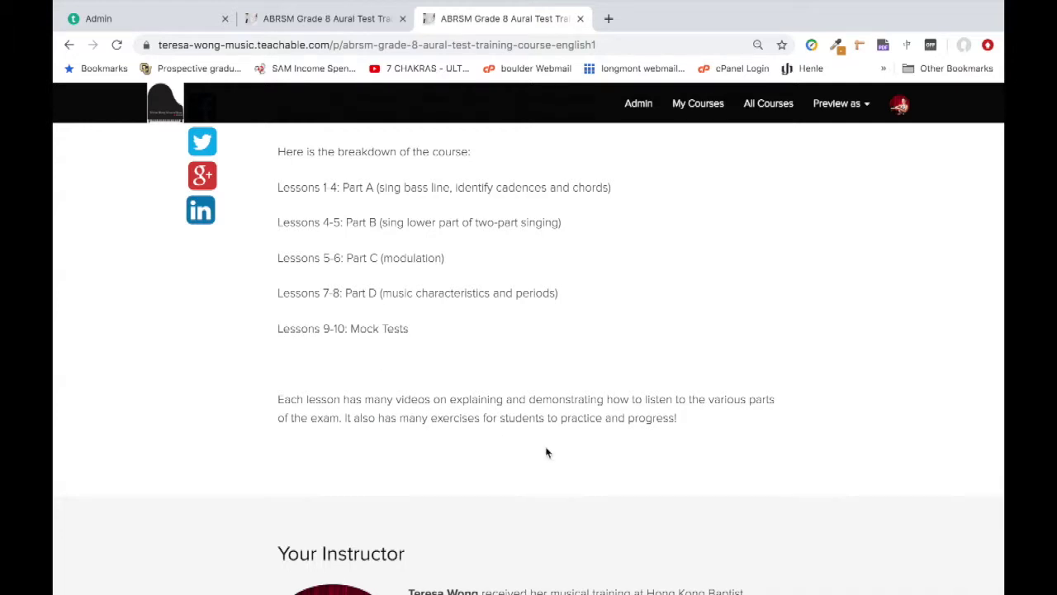
scroll(528, 429, down, 2)
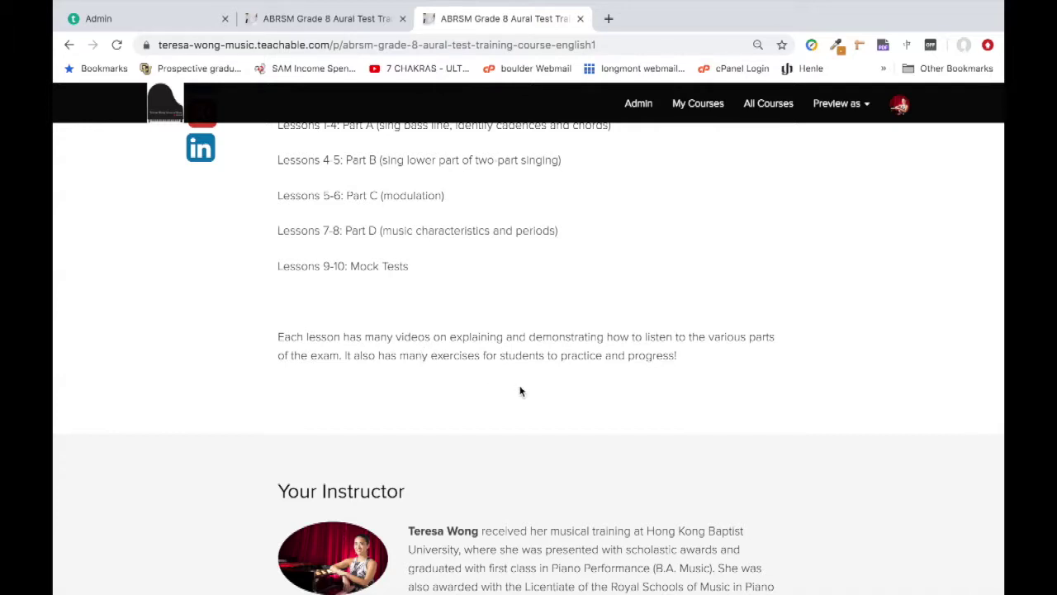
Step: Scroll past the instructor bio into the Course Curriculum, down to Week 3
scroll(520, 391, down, 1)
scroll(519, 391, down, 2)
scroll(520, 391, down, 1)
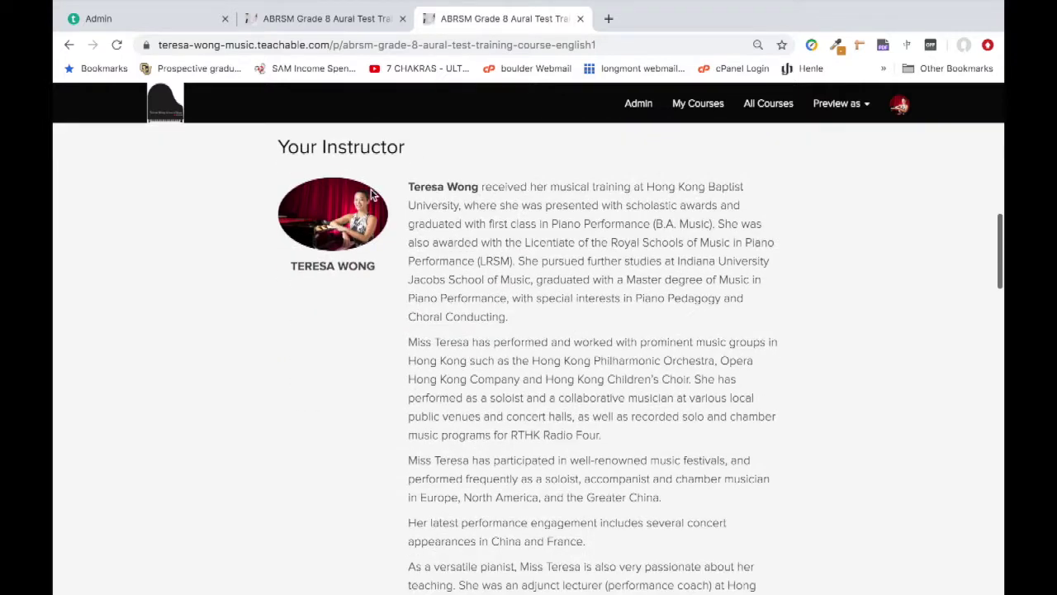
scroll(641, 433, down, 6)
scroll(641, 433, down, 3)
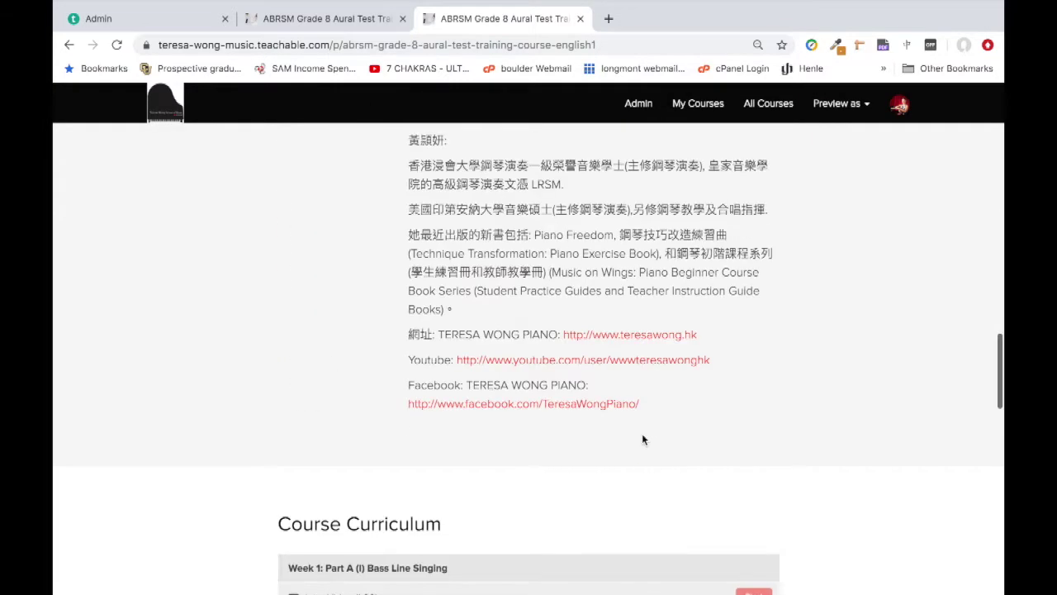
scroll(641, 432, down, 2)
scroll(641, 433, down, 1)
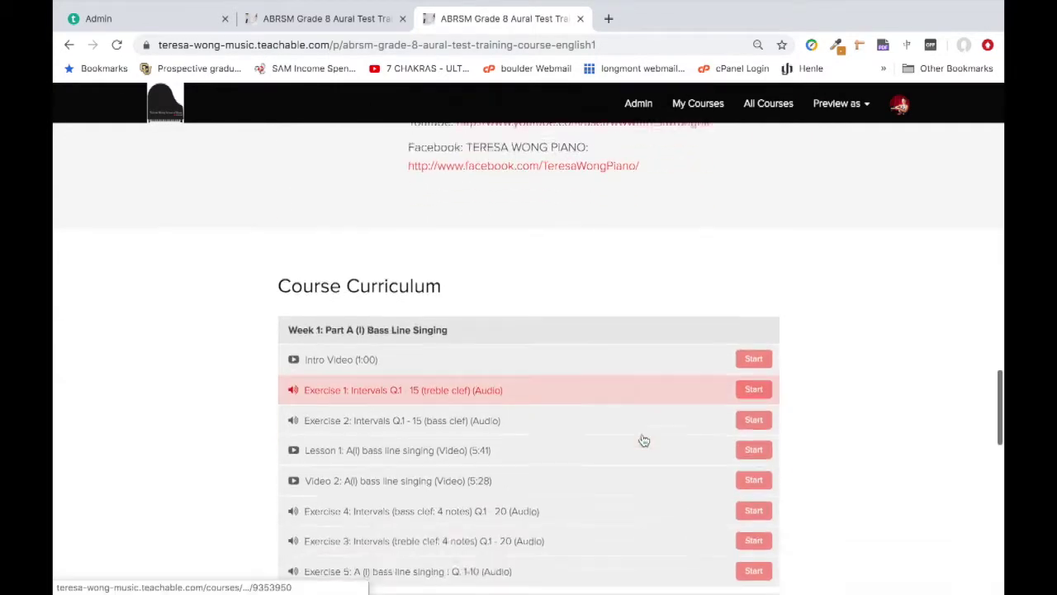
scroll(641, 432, down, 1)
scroll(187, 371, down, 1)
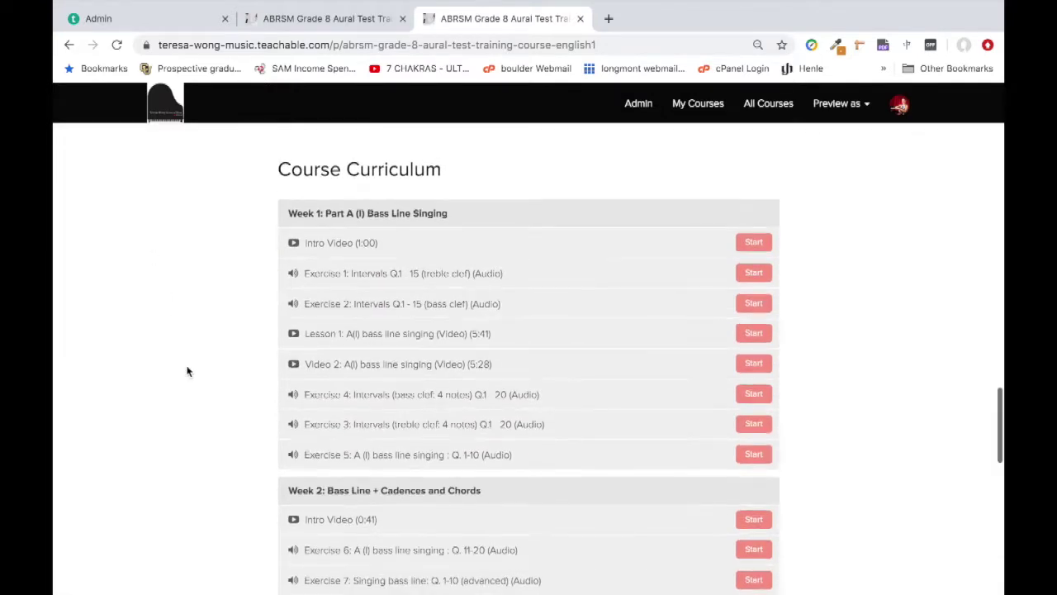
scroll(893, 377, down, 1)
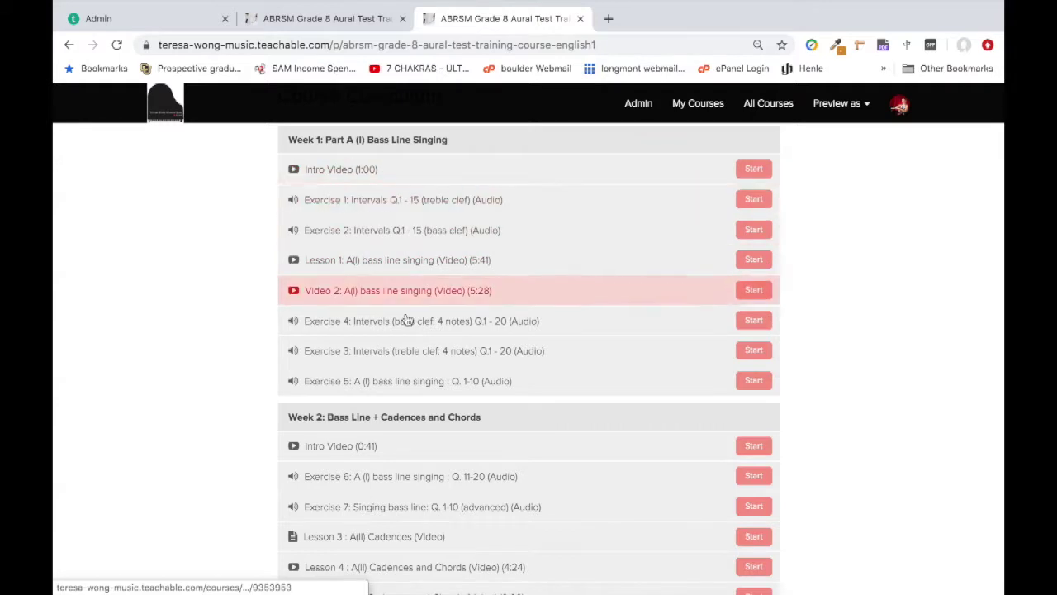
scroll(999, 440, down, 1)
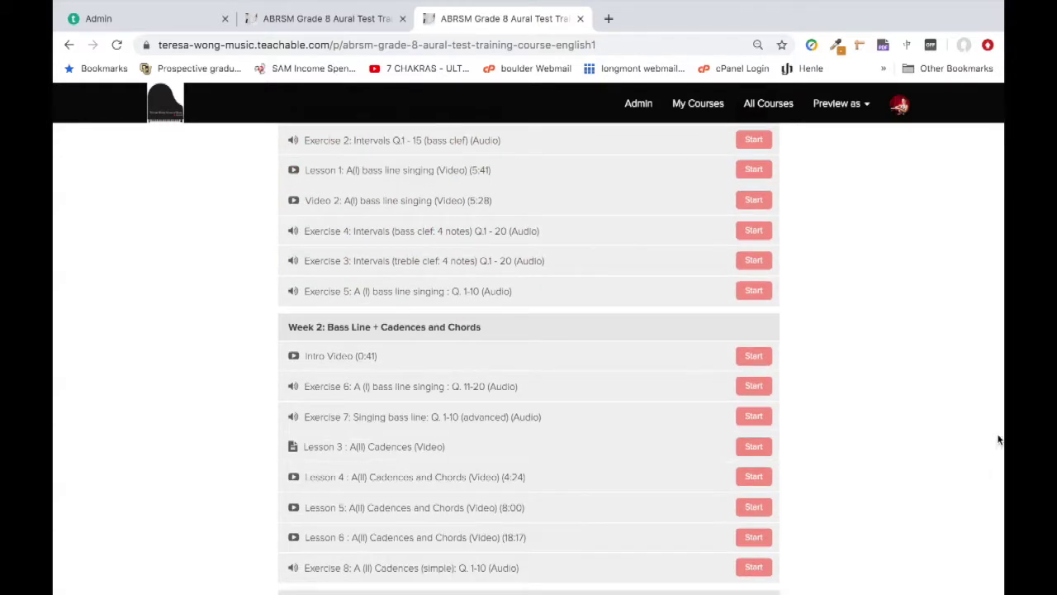
scroll(999, 440, down, 2)
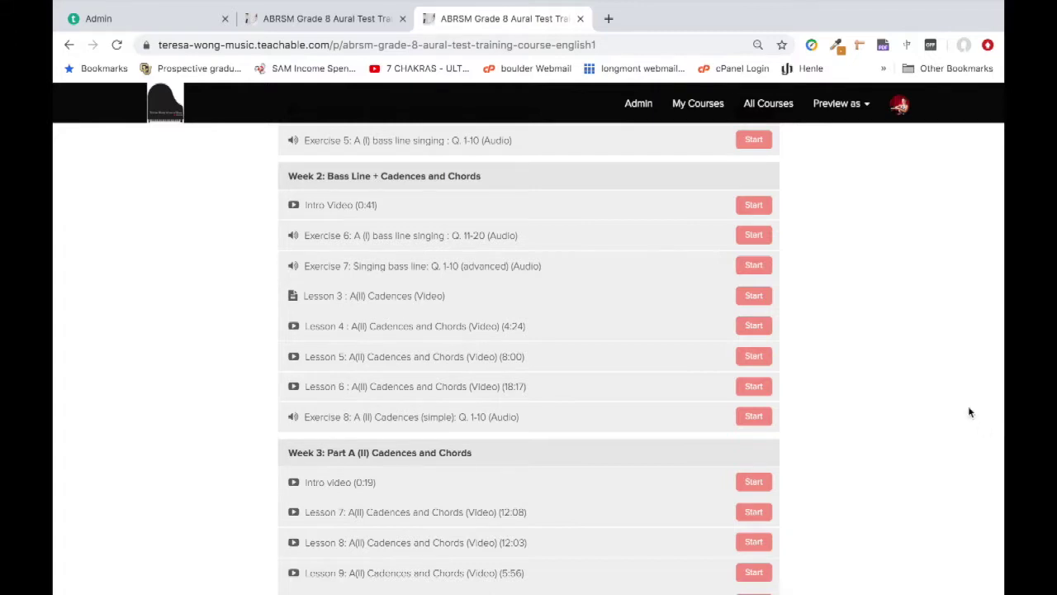
scroll(969, 411, down, 1)
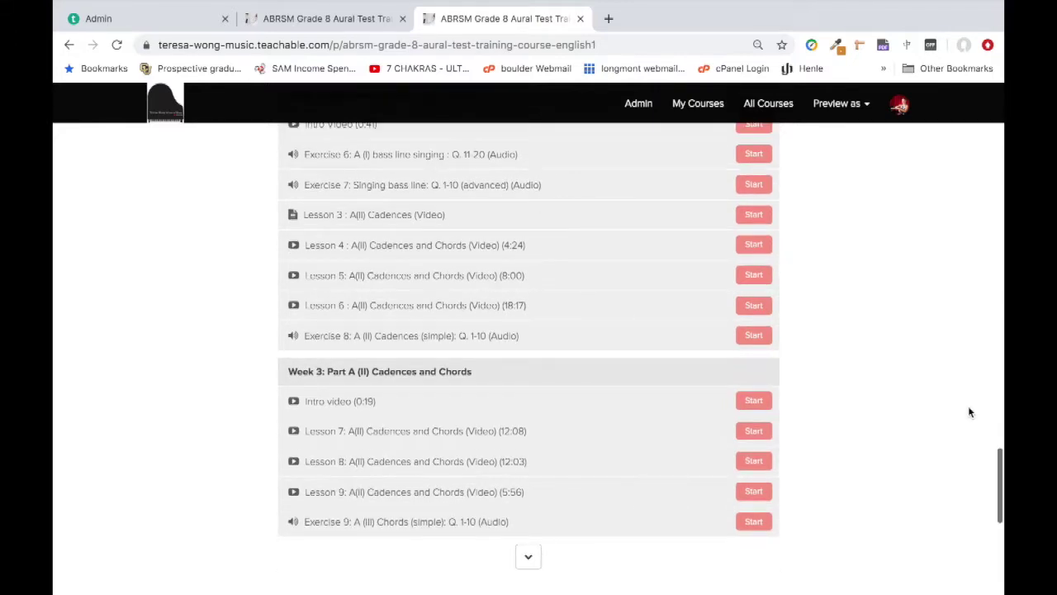
scroll(908, 431, down, 1)
Step: Expand the curriculum to list all ten weeks and both mock tests, down to Get started now
click(528, 503)
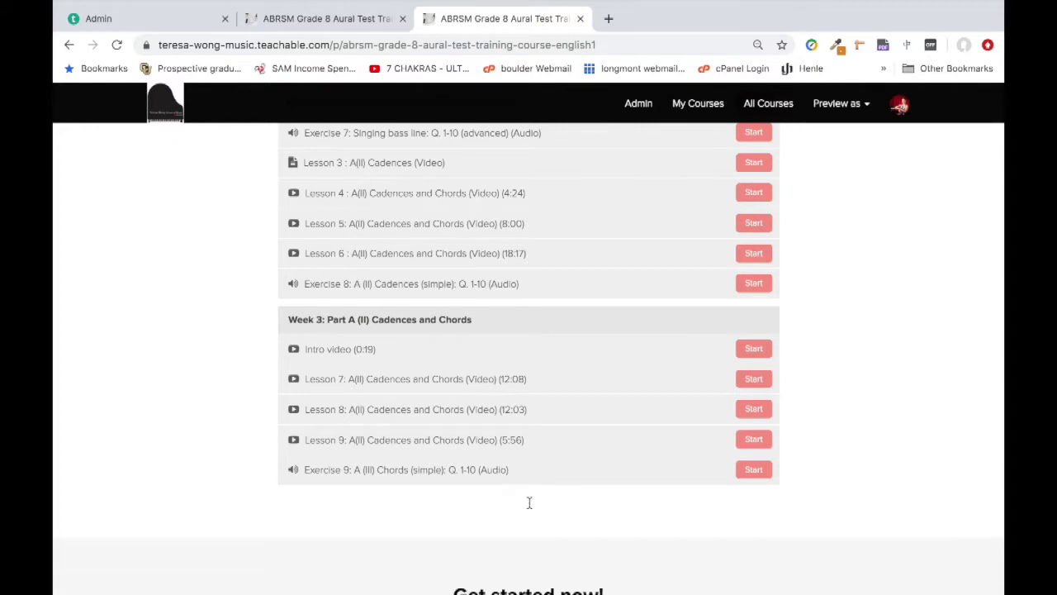
scroll(915, 537, down, 3)
scroll(915, 537, down, 1)
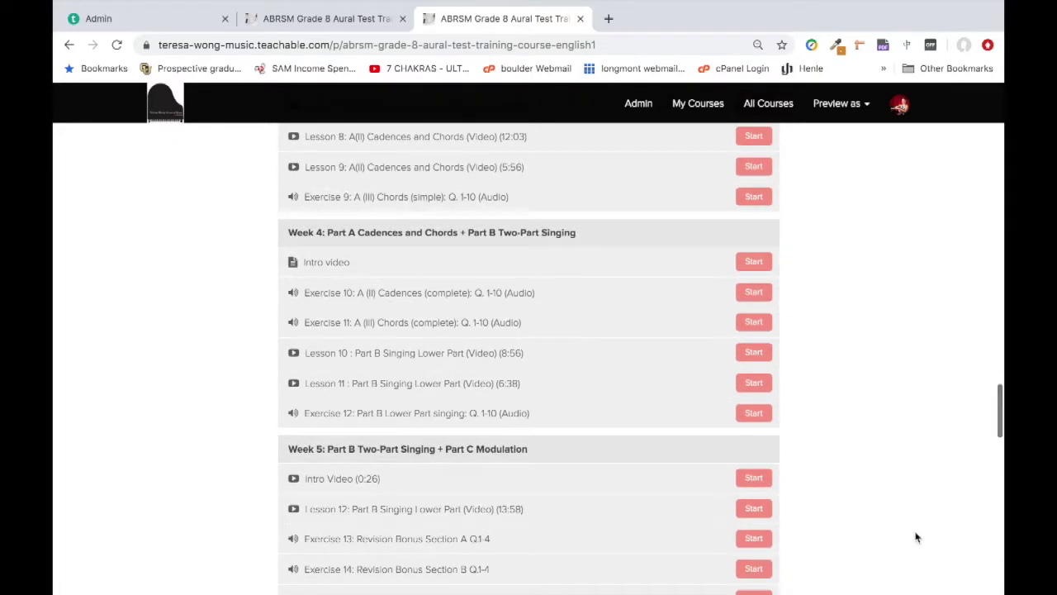
scroll(951, 463, down, 2)
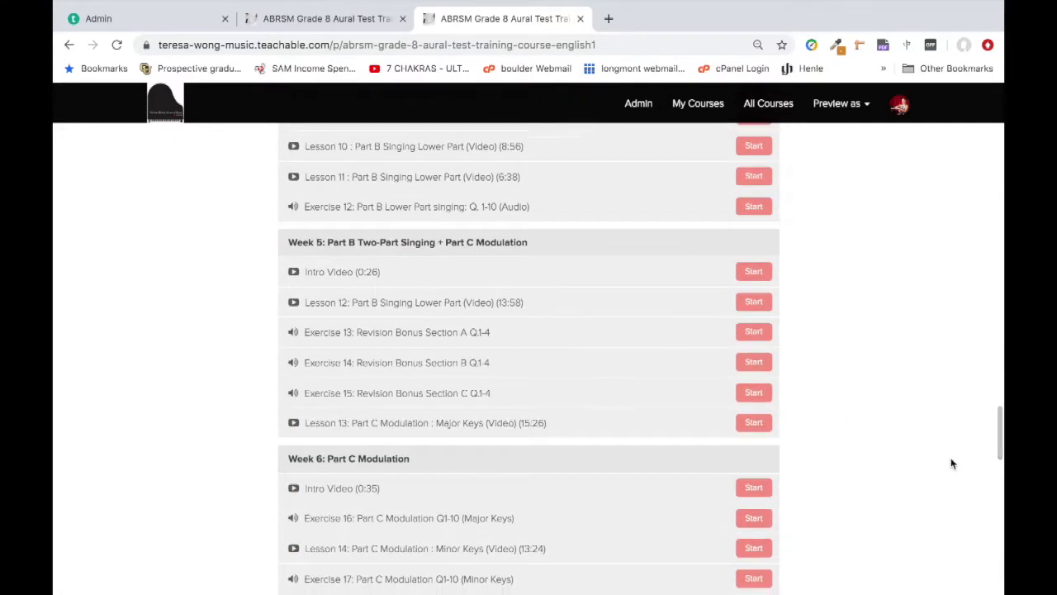
scroll(951, 464, down, 4)
scroll(950, 463, down, 3)
scroll(951, 463, down, 3)
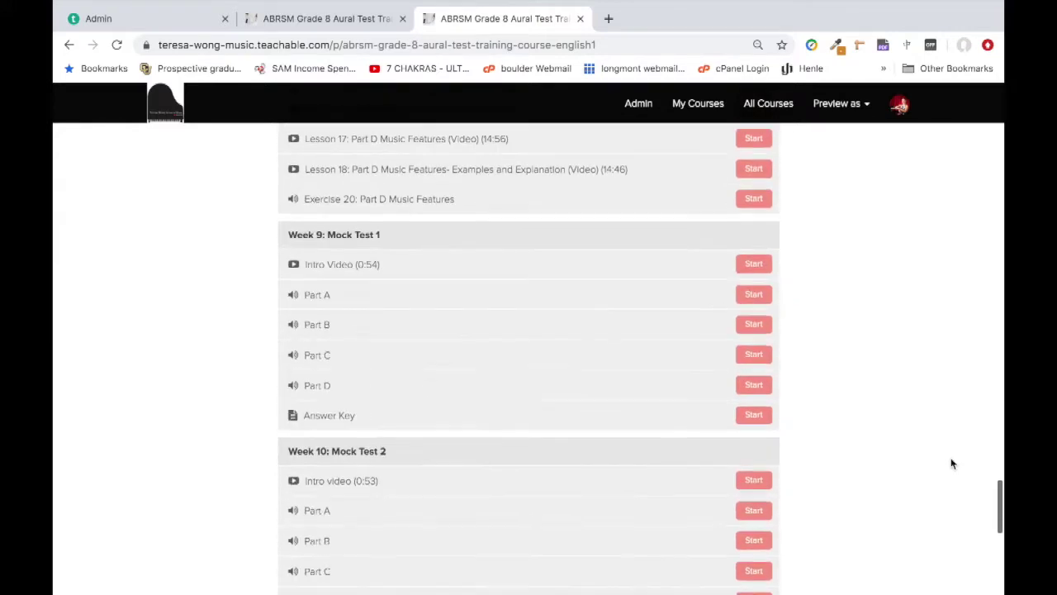
scroll(950, 463, down, 1)
scroll(950, 463, down, 1)
scroll(950, 459, down, 3)
scroll(950, 457, down, 1)
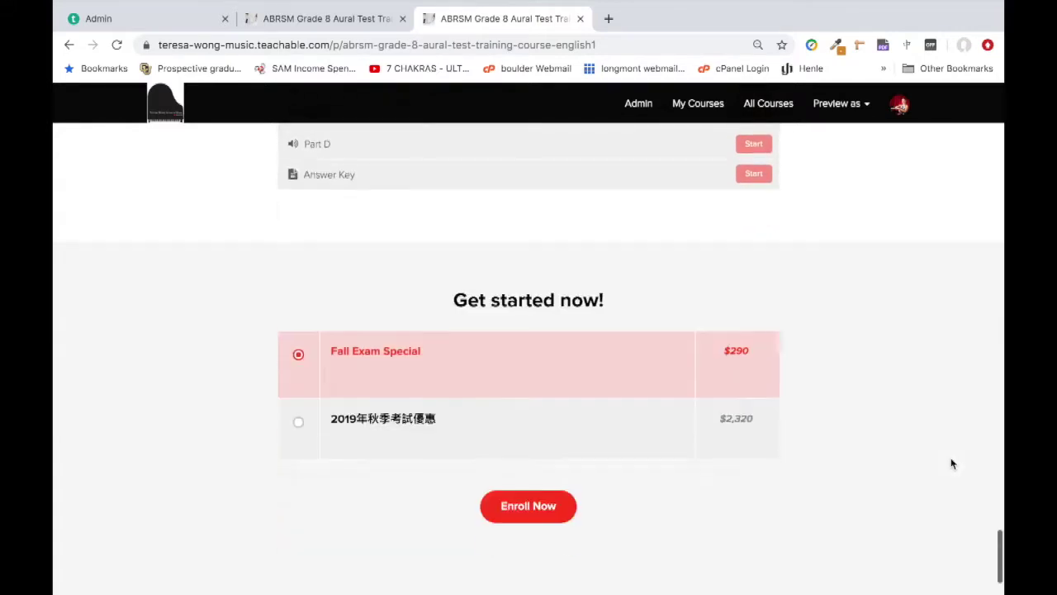
Step: Choose the $2,320 2019年秋季考試優惠 plan and proceed to its checkout
click(539, 516)
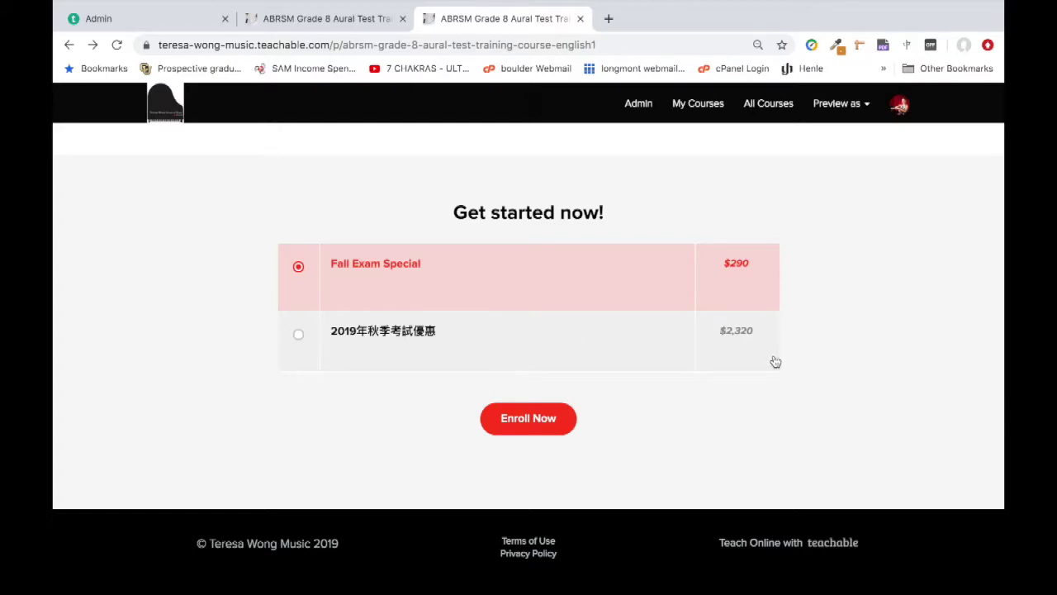
click(302, 333)
click(543, 420)
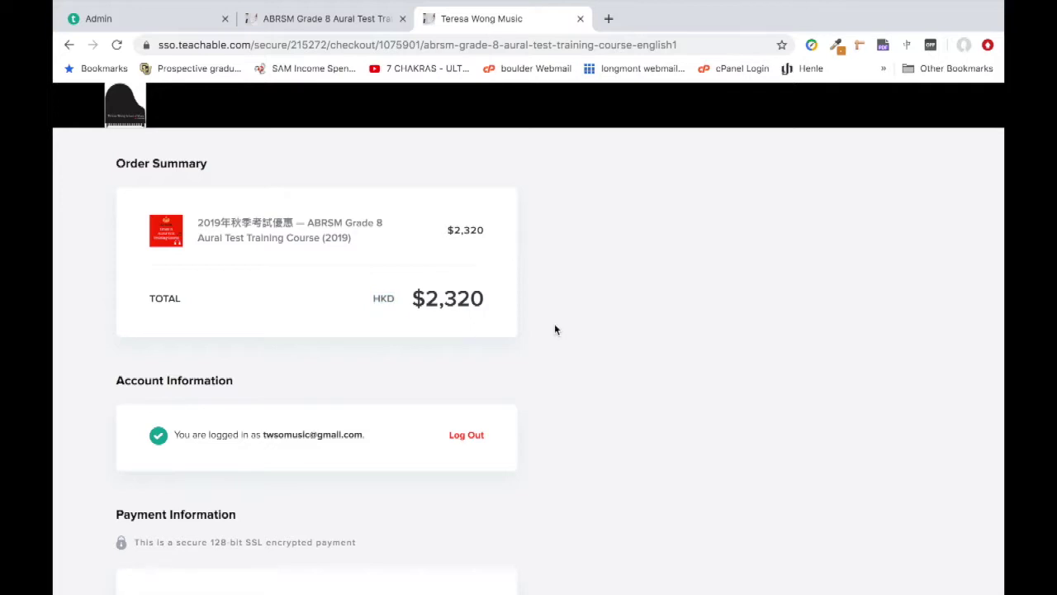
Step: Review the checkout's payment methods, keep Credit Card, and return to the USD $290 order summary
scroll(511, 482, down, 5)
scroll(512, 483, up, 3)
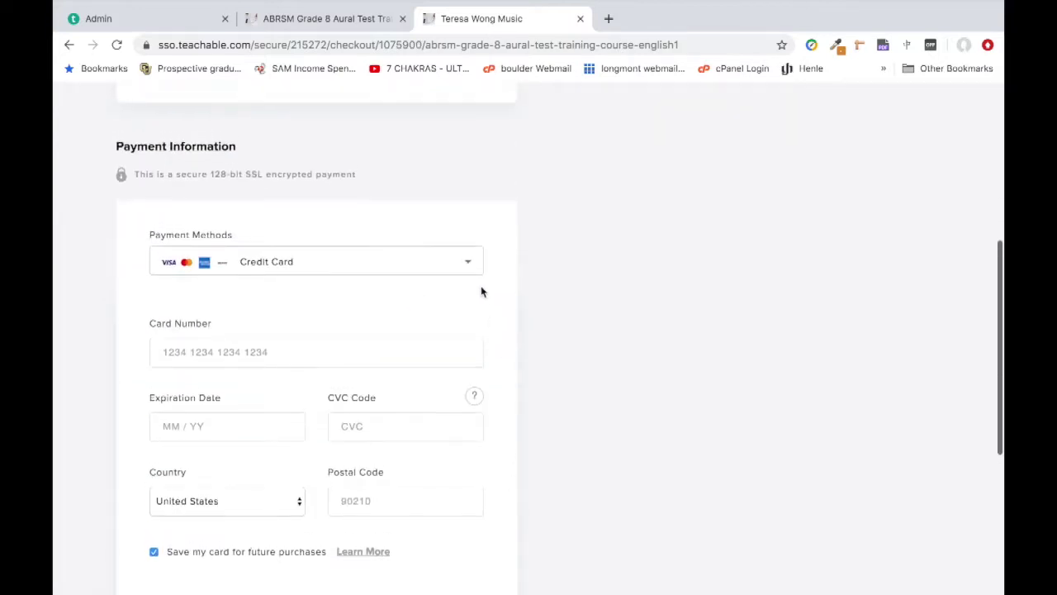
click(468, 264)
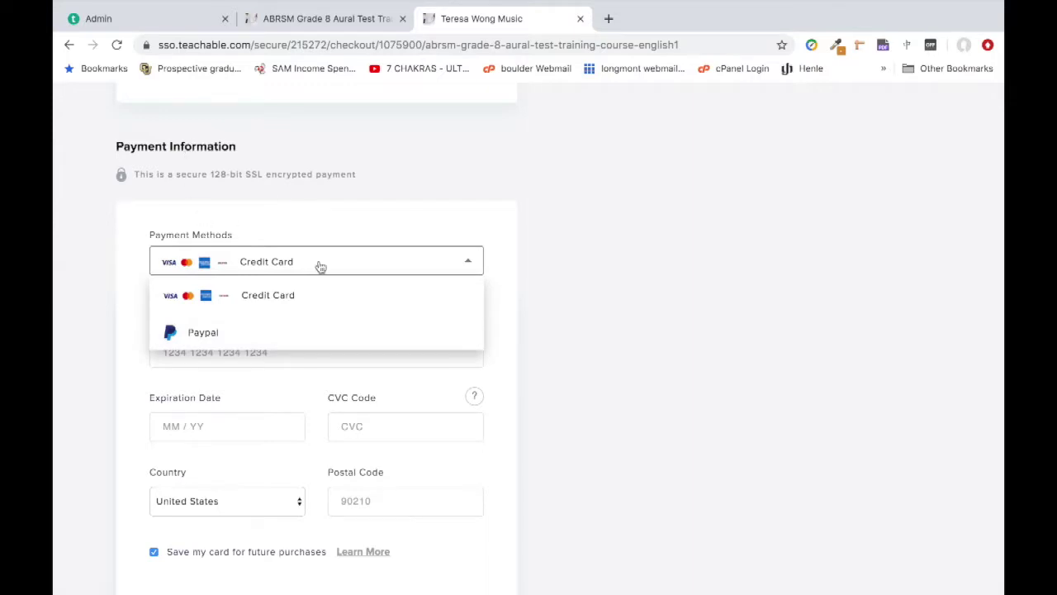
click(607, 355)
scroll(593, 362, down, 3)
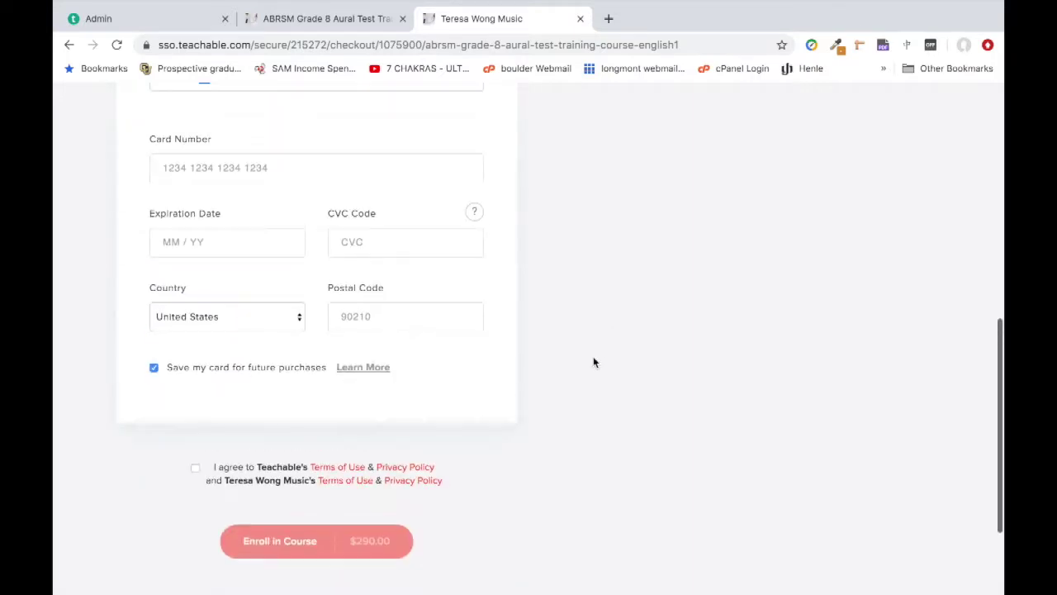
scroll(424, 165, up, 7)
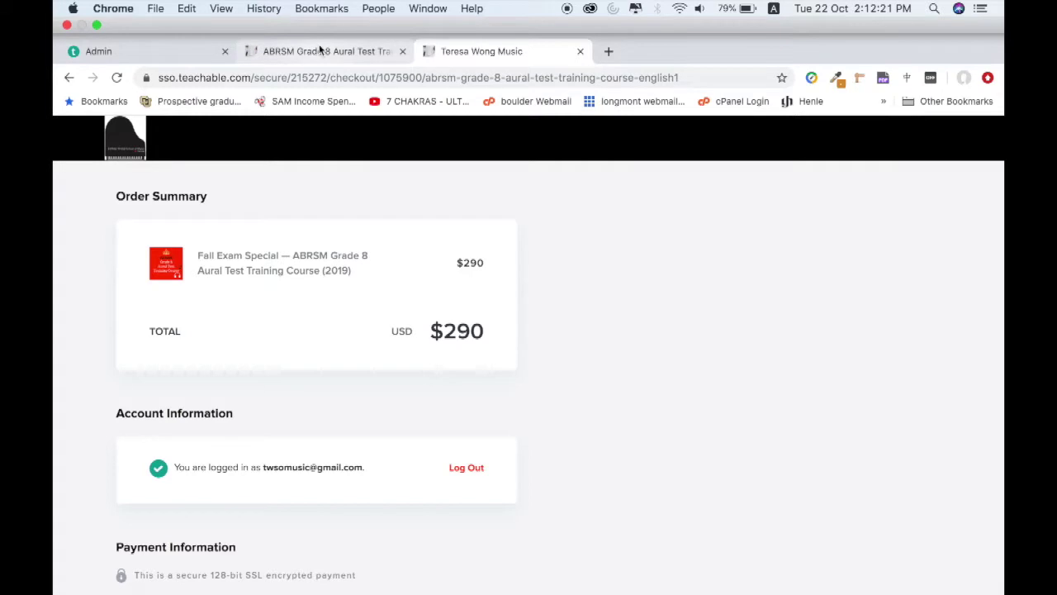
Step: Return to the ABRSM course's admin Curriculum, scrolled to Week 1's Bass Line Singing section
click(319, 50)
click(113, 20)
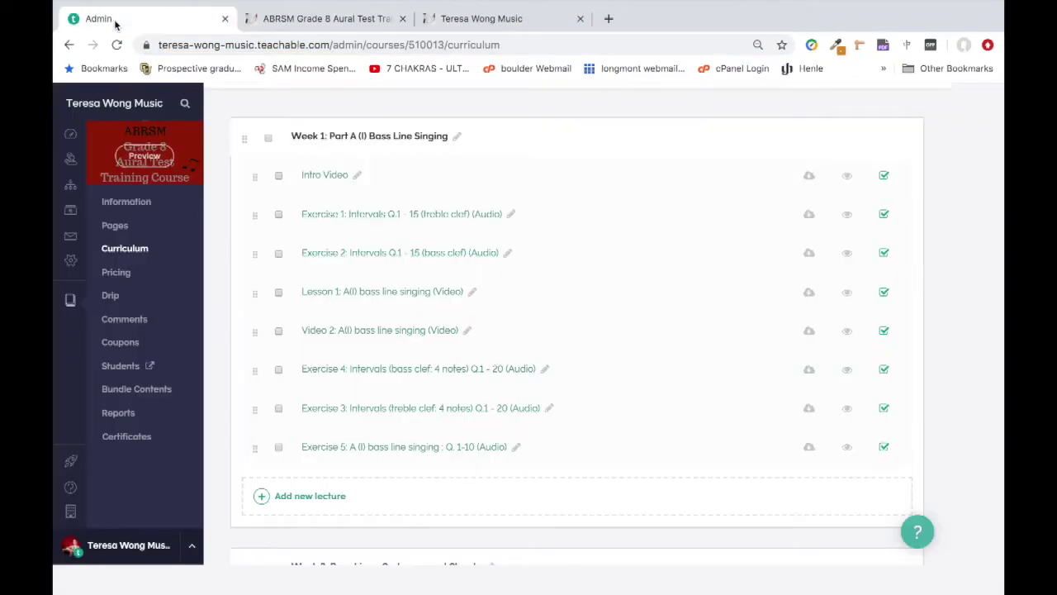
scroll(526, 375, up, 1)
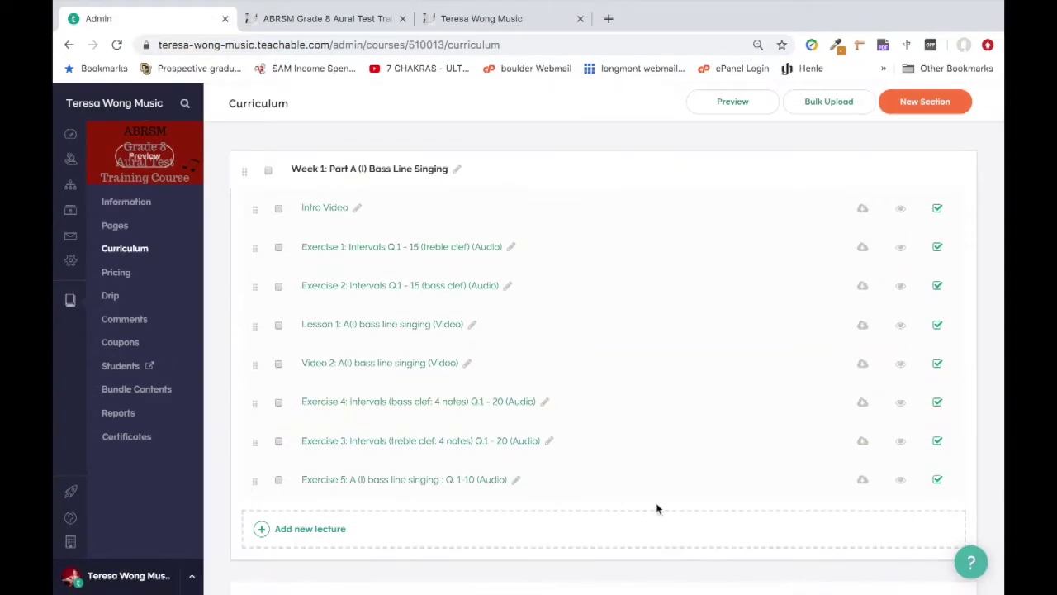
scroll(655, 504, down, 20)
scroll(657, 509, up, 15)
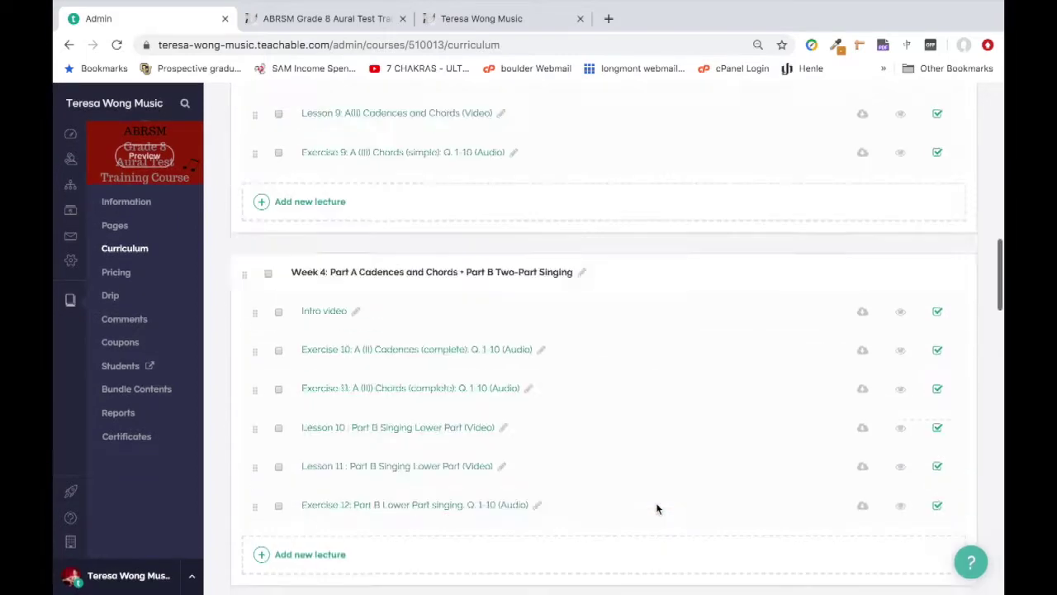
scroll(657, 509, up, 10)
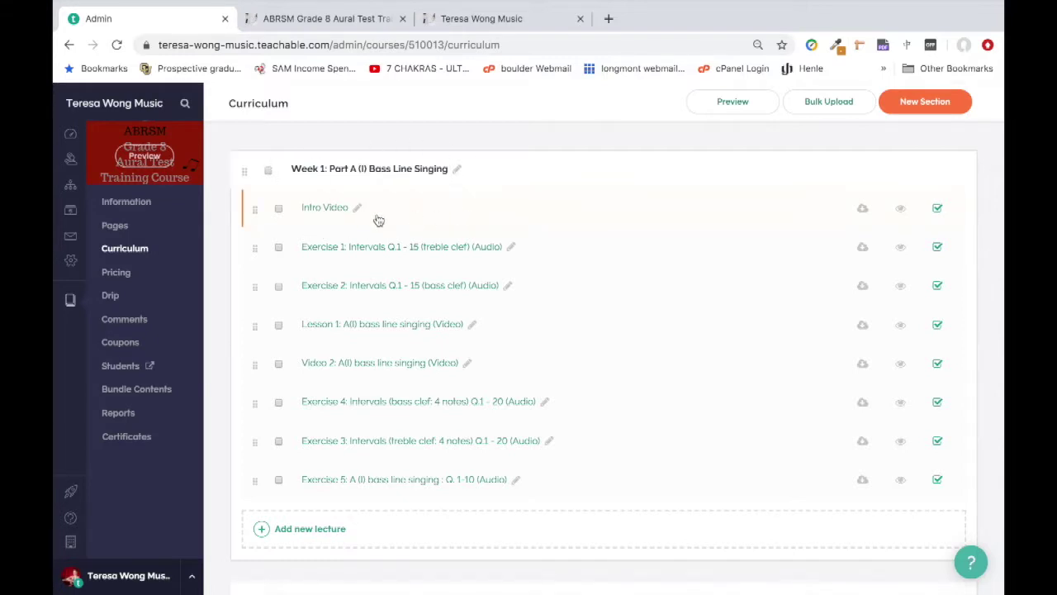
click(364, 249)
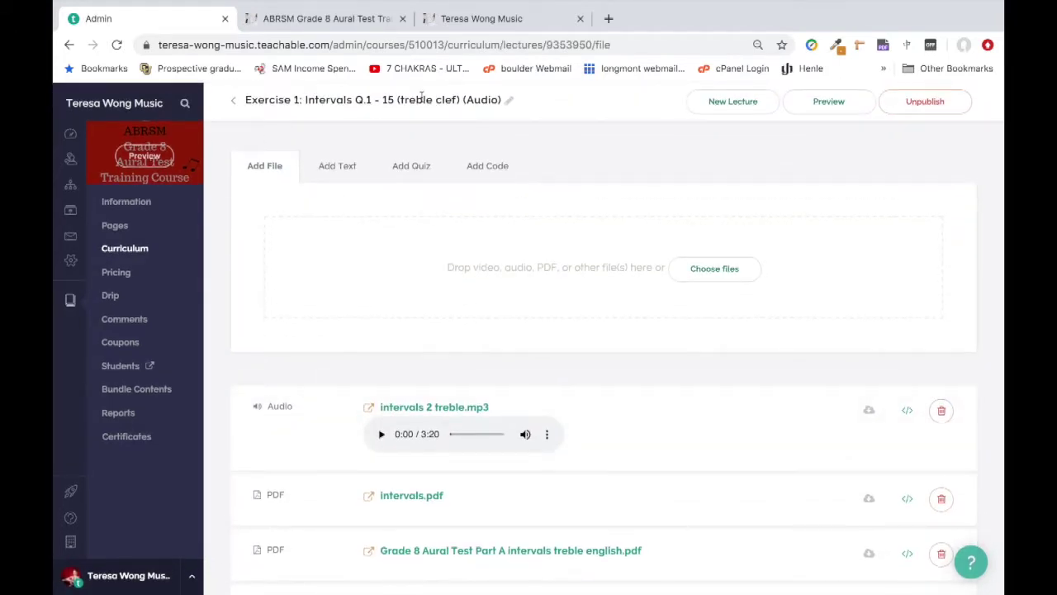
drag(397, 100, 454, 101)
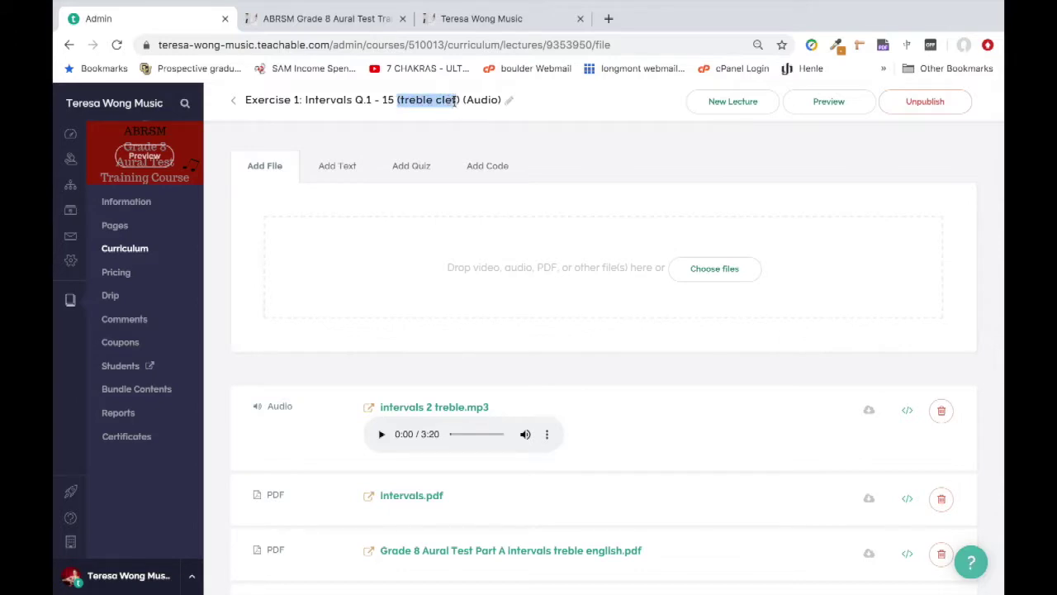
click(675, 382)
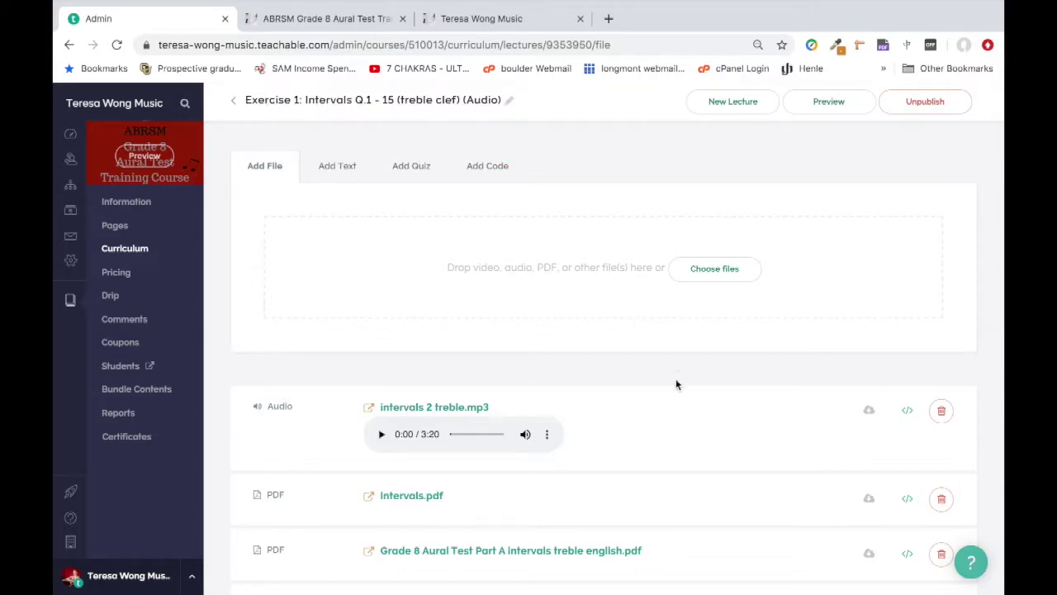
scroll(676, 384, down, 1)
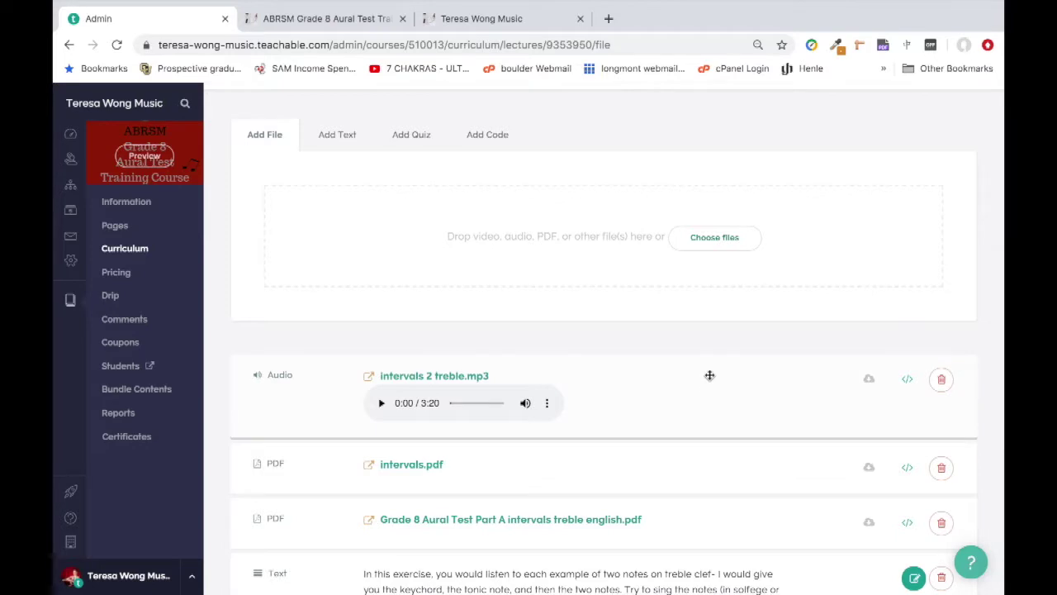
scroll(709, 374, down, 2)
scroll(709, 375, down, 1)
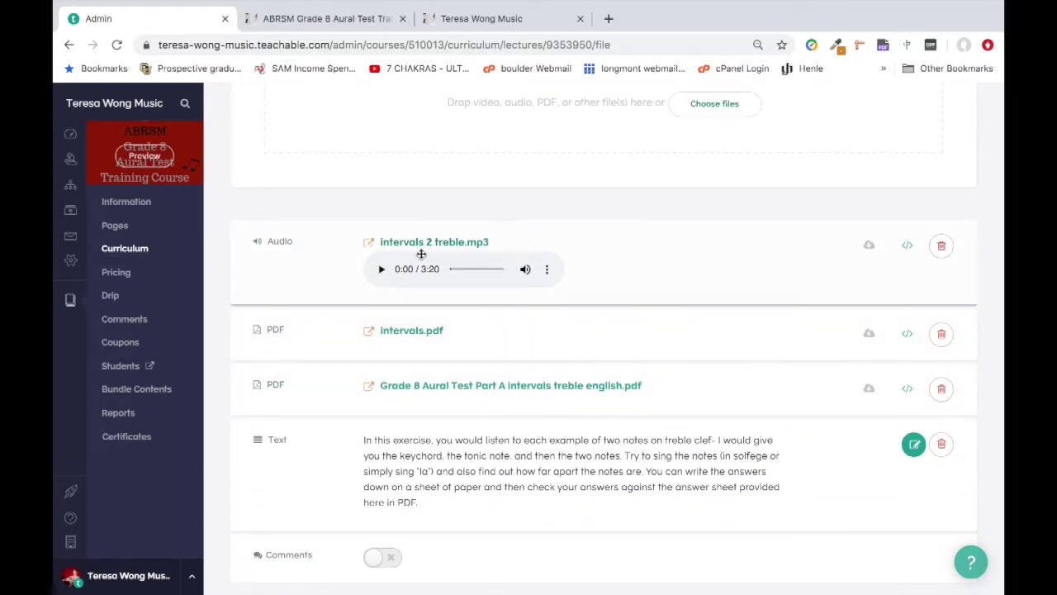
click(383, 275)
scroll(236, 455, up, 3)
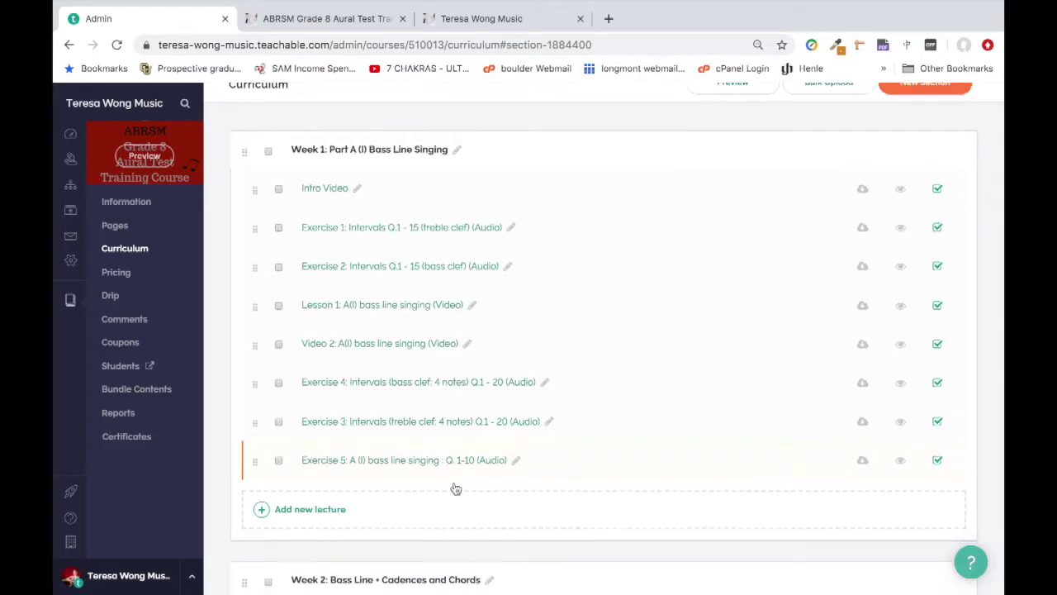
Step: Open the Week 1 Video 2 bass line singing lecture and pause its video at 0:16
click(384, 305)
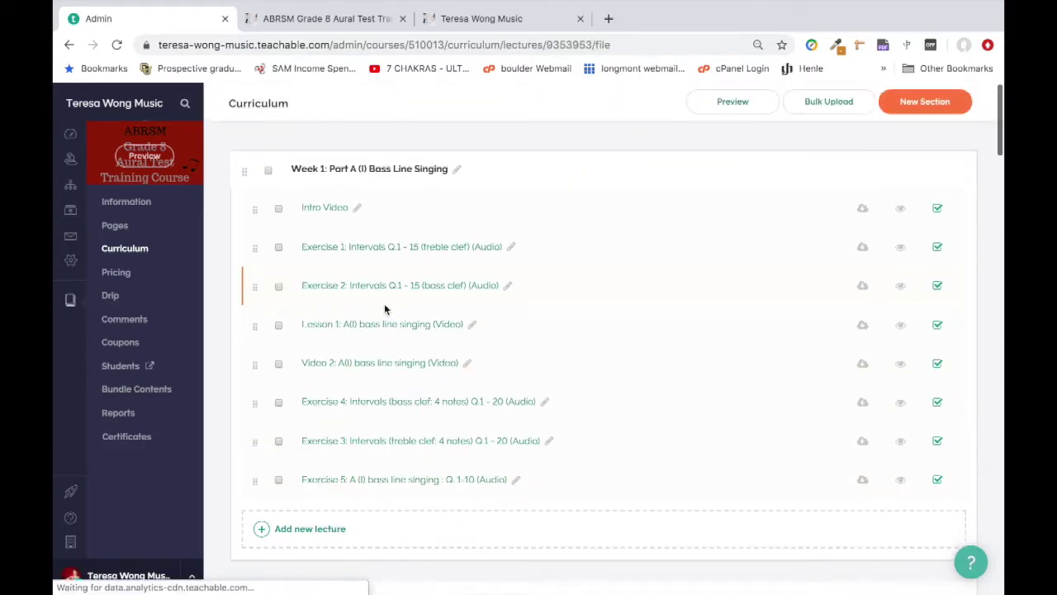
scroll(496, 371, down, 3)
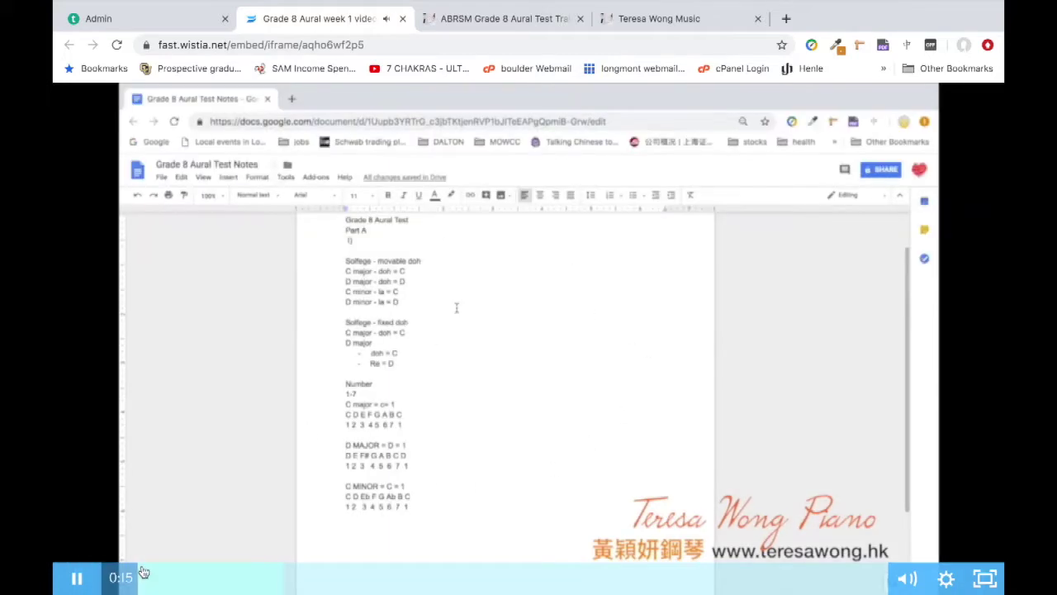
click(488, 313)
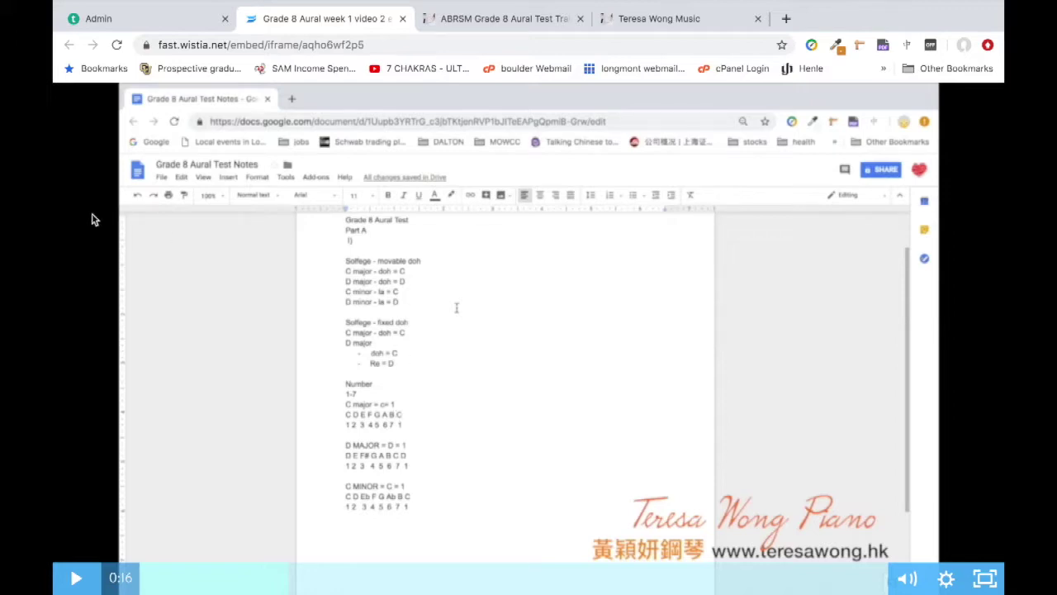
Step: Close the Wistia preview and scroll the Curriculum through the Week 2 lectures
click(402, 18)
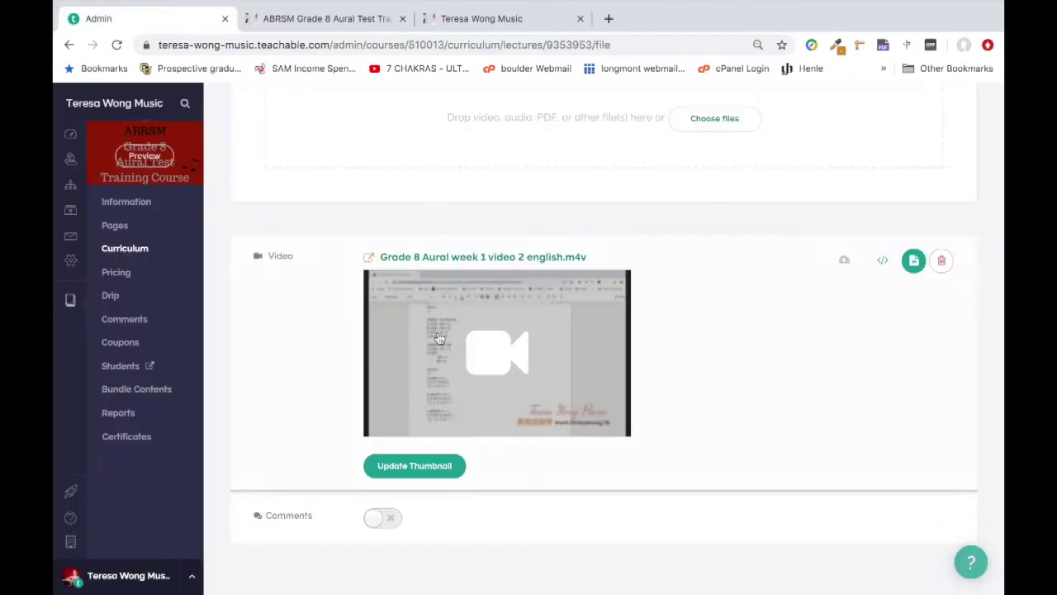
scroll(248, 140, up, 3)
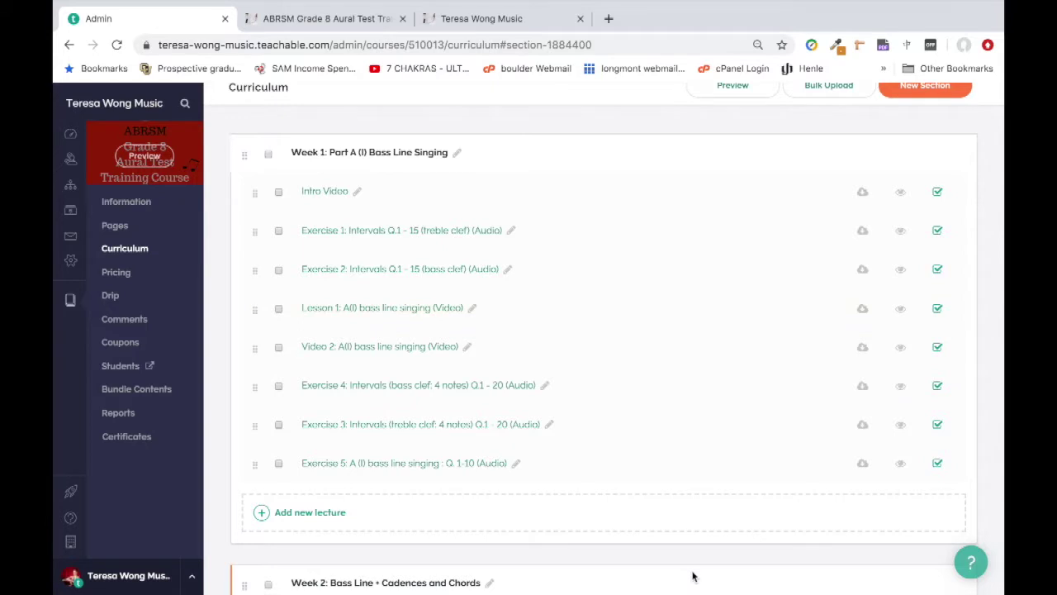
scroll(692, 575, down, 1)
scroll(693, 576, down, 1)
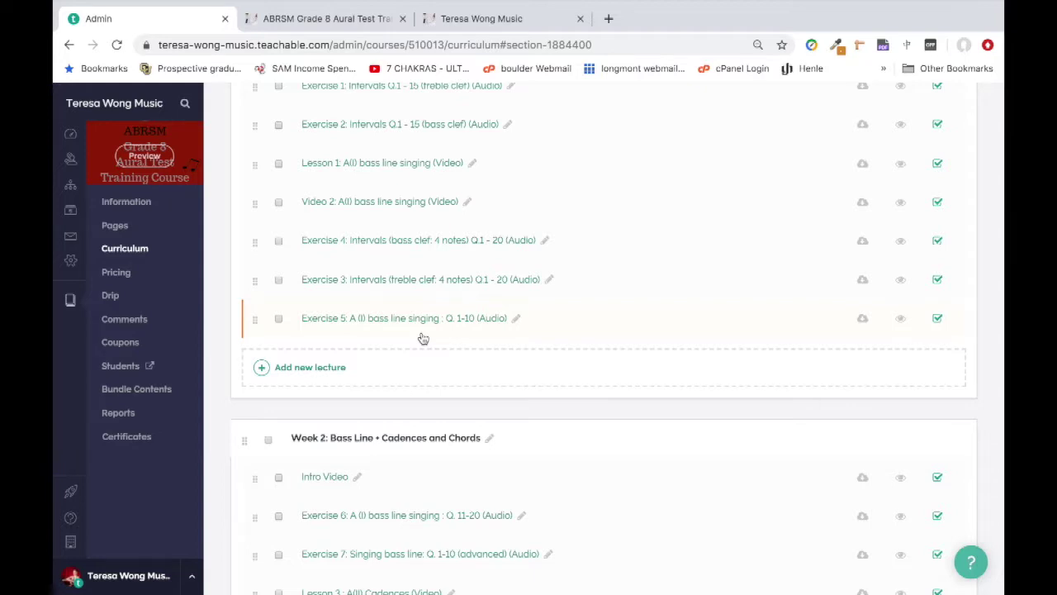
scroll(423, 339, down, 1)
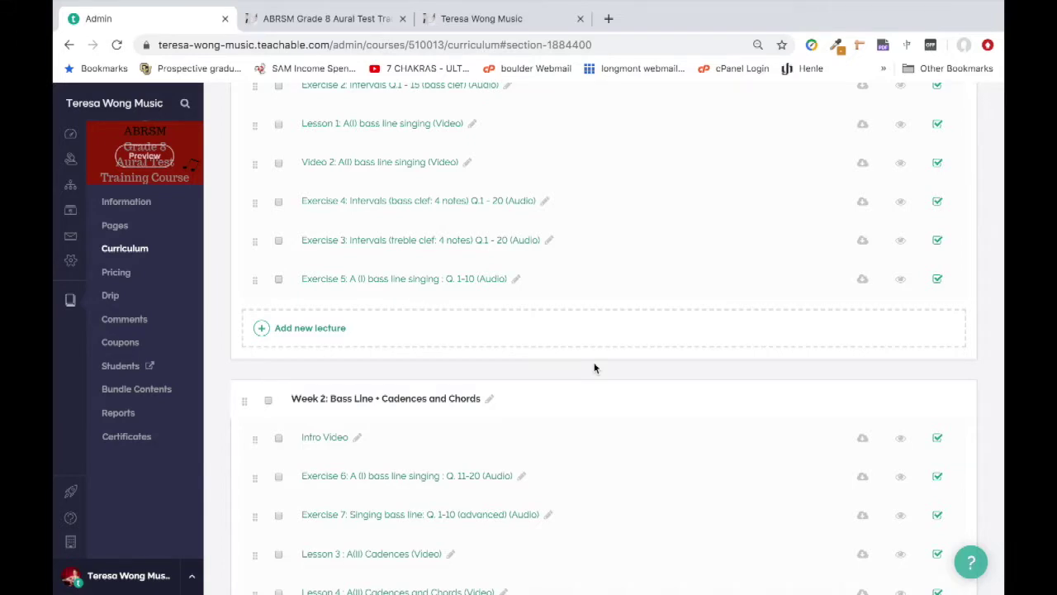
scroll(594, 368, down, 1)
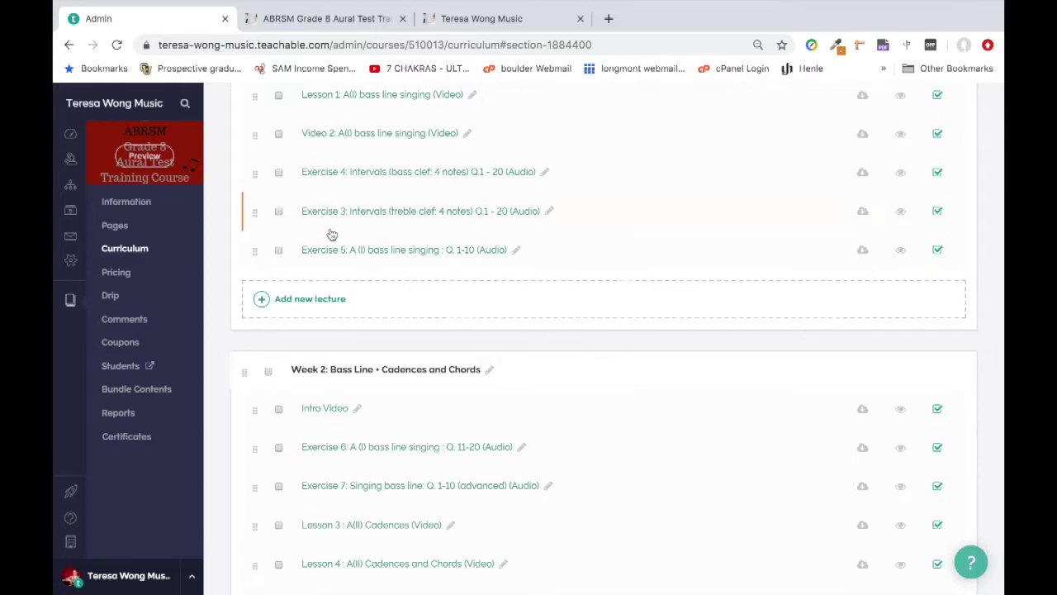
scroll(607, 303, down, 5)
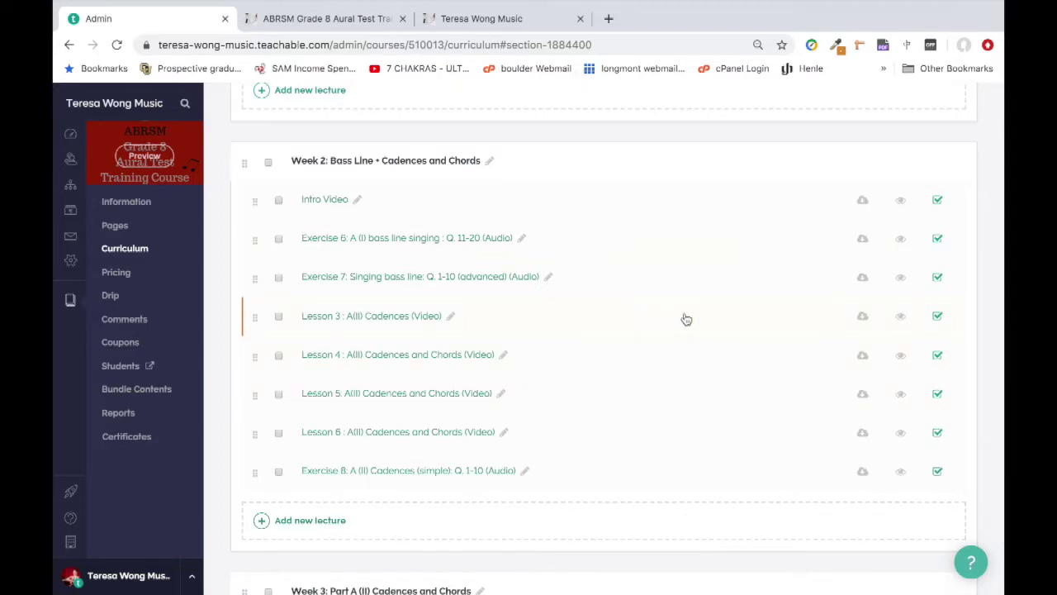
Step: Scroll on through Weeks 3 and 4, reaching the Cadences and Chords and Two-Part Singing lectures
scroll(687, 318, up, 3)
scroll(685, 316, down, 4)
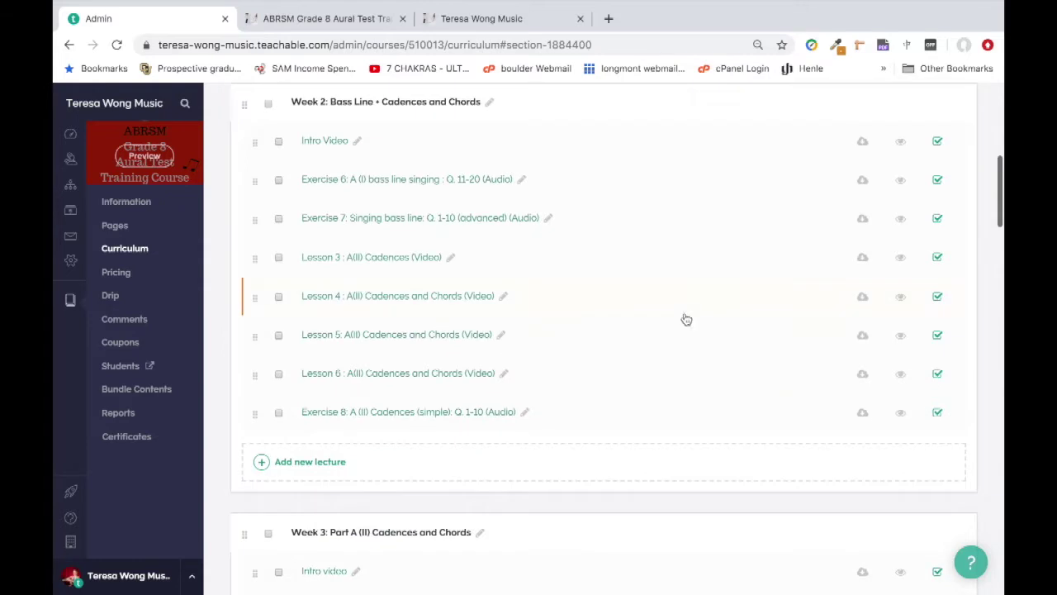
scroll(661, 372, up, 6)
scroll(653, 413, up, 1)
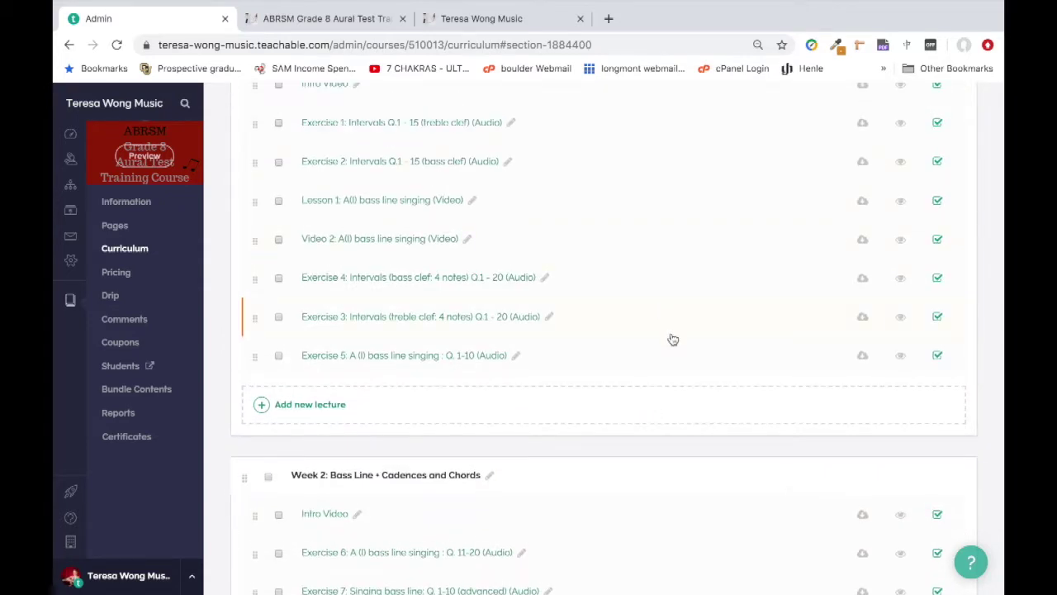
scroll(706, 380, down, 2)
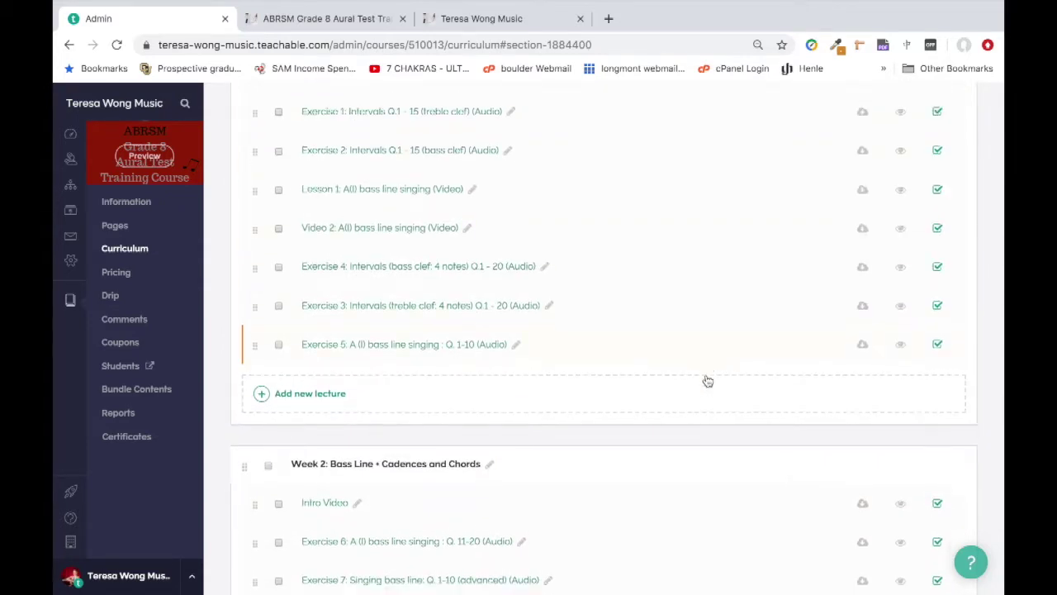
scroll(706, 380, down, 3)
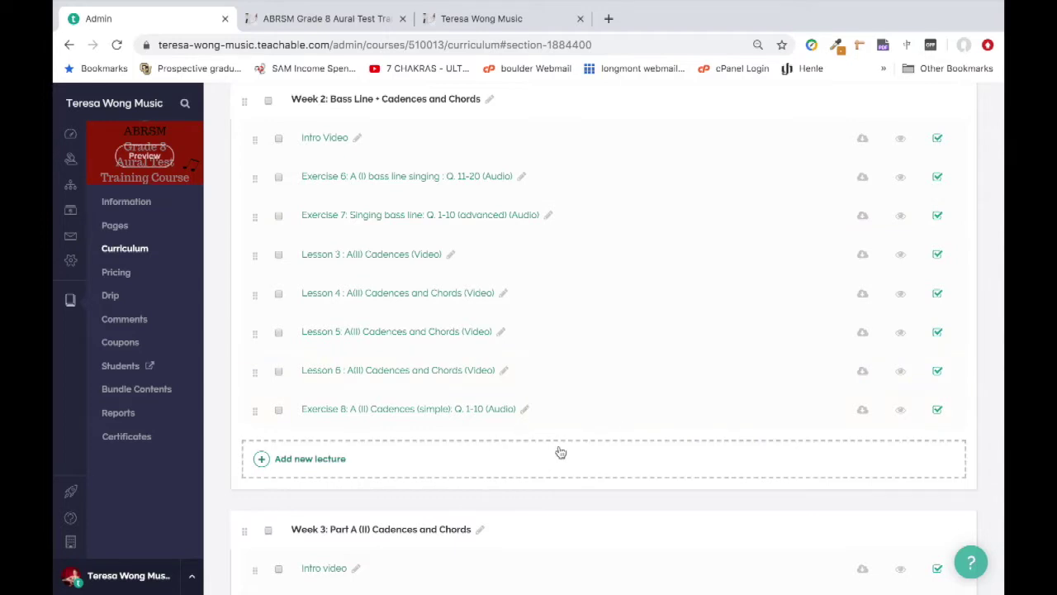
scroll(559, 450, down, 1)
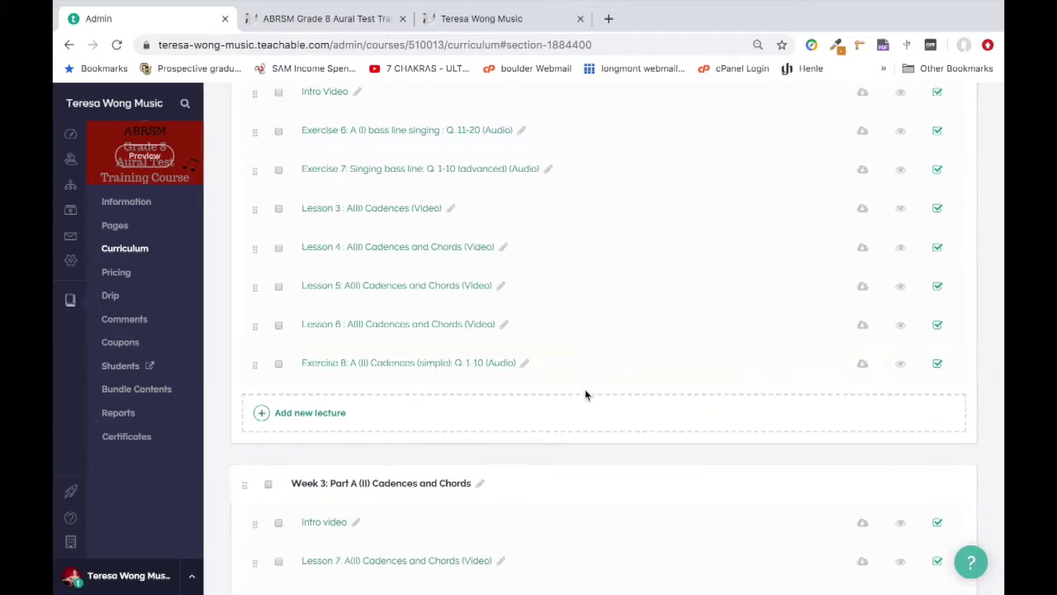
scroll(585, 394, up, 1)
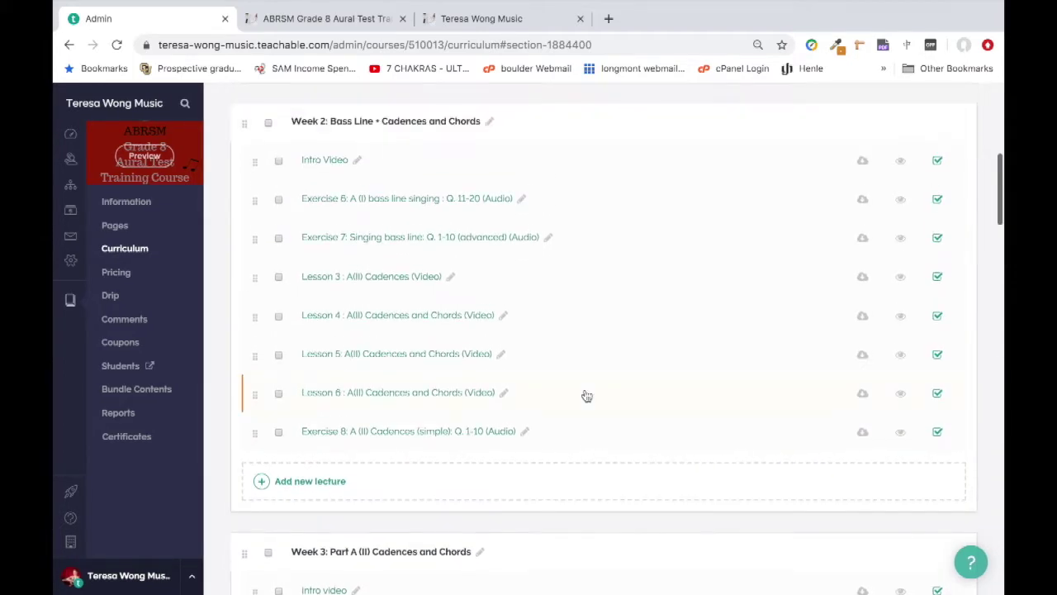
scroll(586, 396, down, 2)
scroll(586, 396, down, 2)
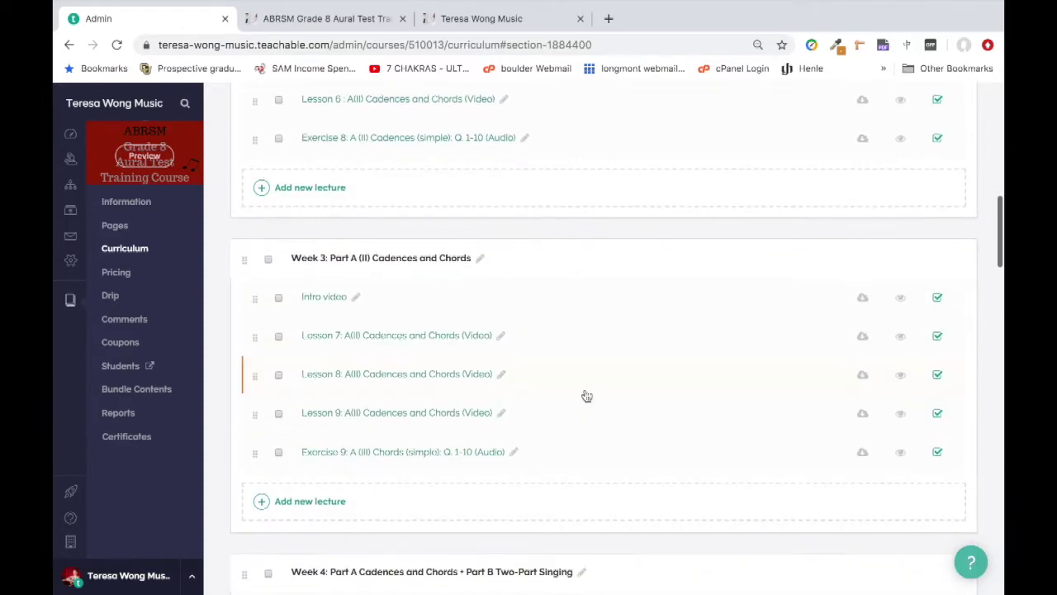
scroll(586, 397, down, 1)
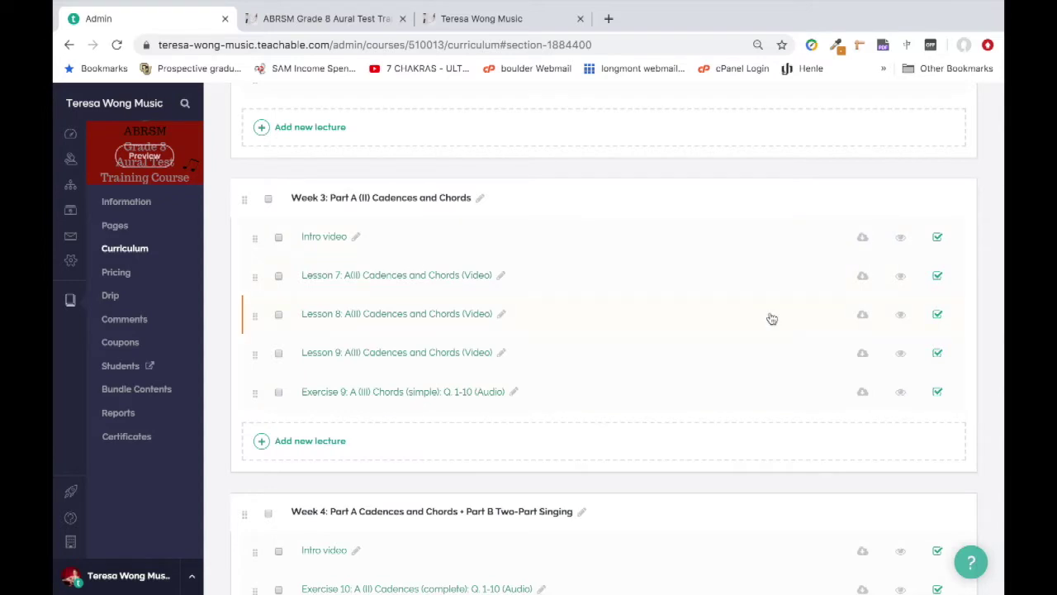
scroll(771, 318, down, 2)
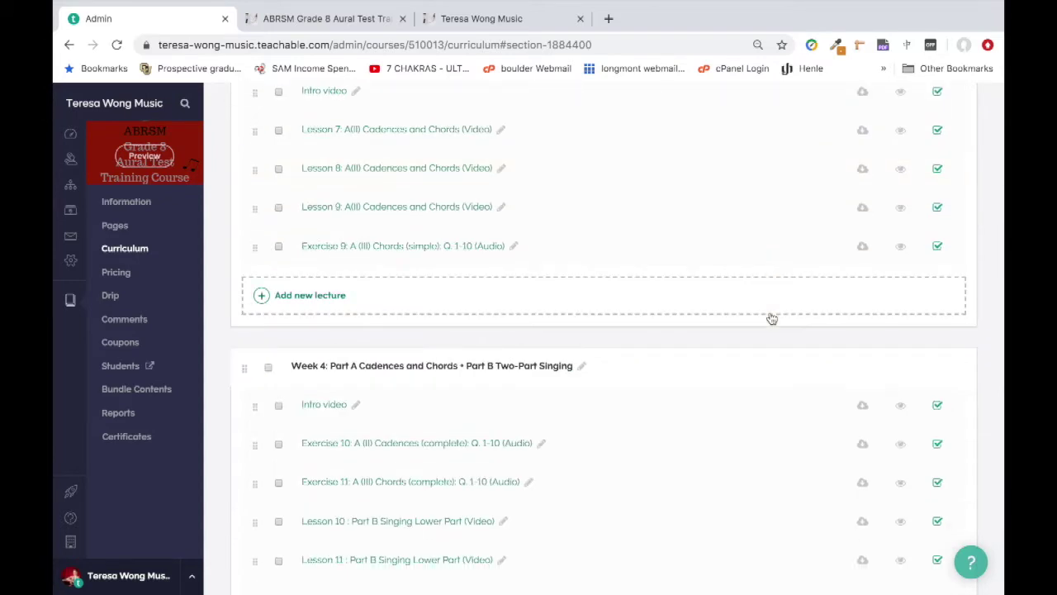
Step: Play the Lesson 8 cadences and chords video briefly, pause it, and jump to 7:30
click(396, 168)
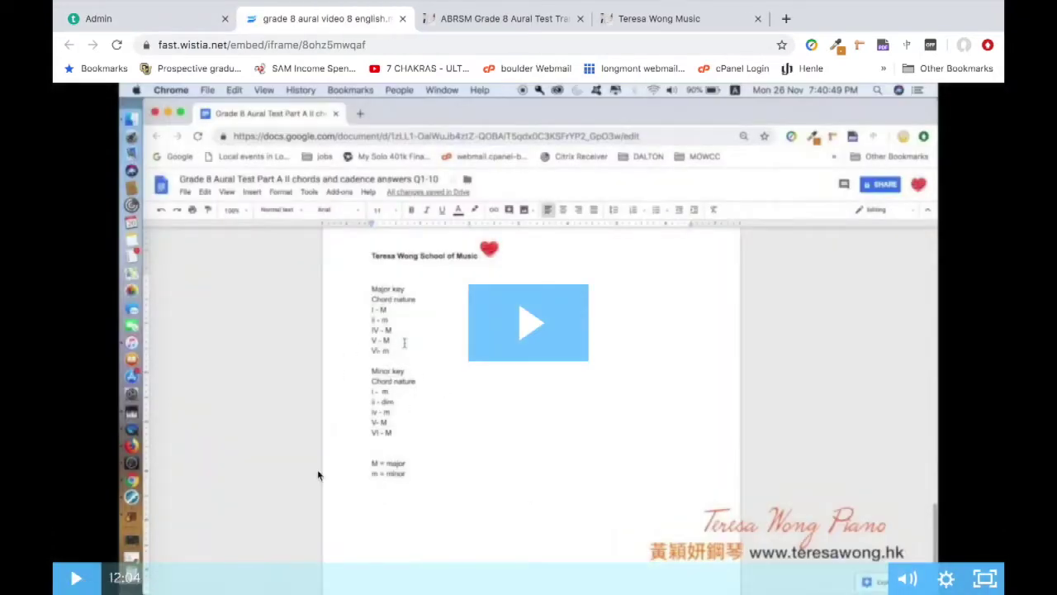
click(176, 588)
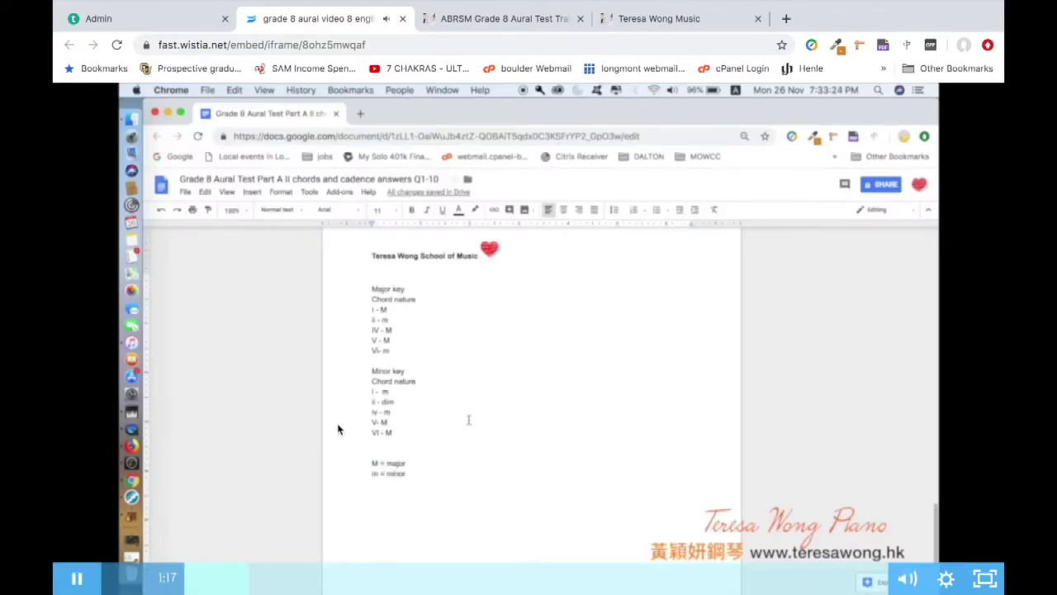
click(79, 580)
mouse_move(591, 578)
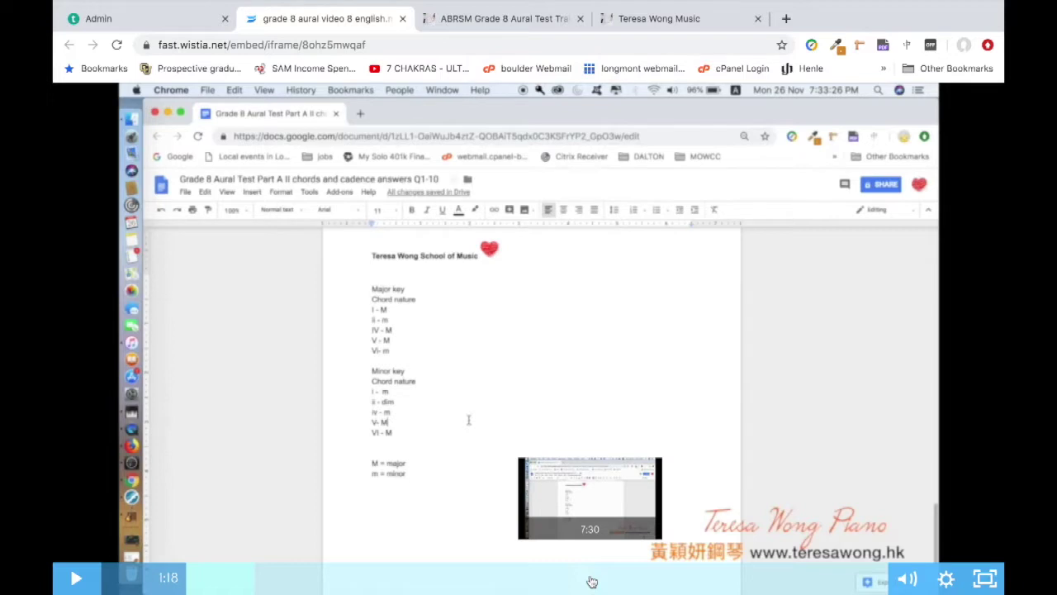
click(593, 582)
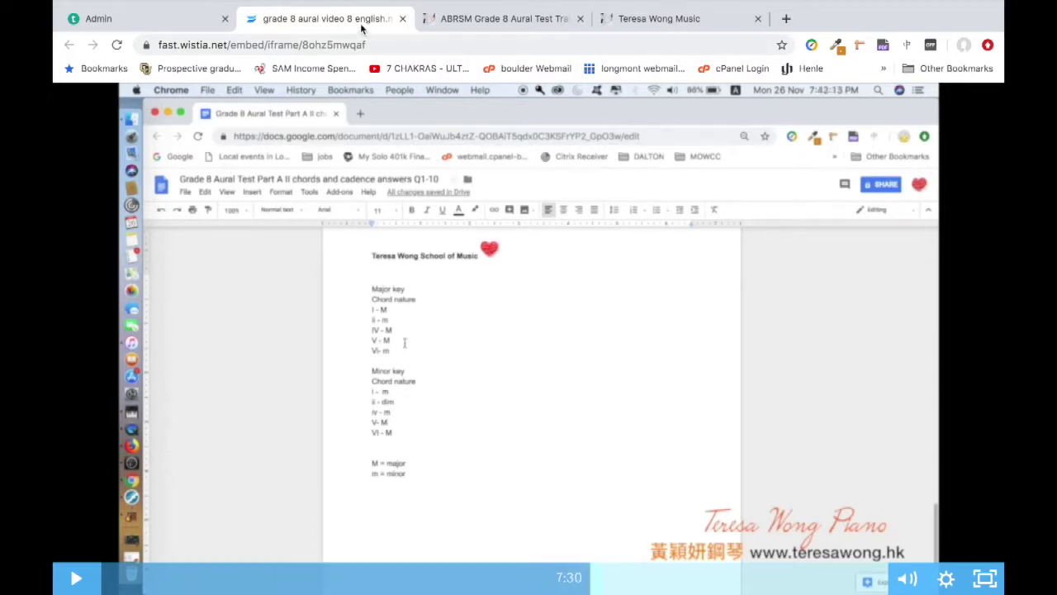
Step: Close the Wistia tab and scroll the Curriculum to Week 8's Part D lectures and Week 9's Mock Test 1
click(402, 18)
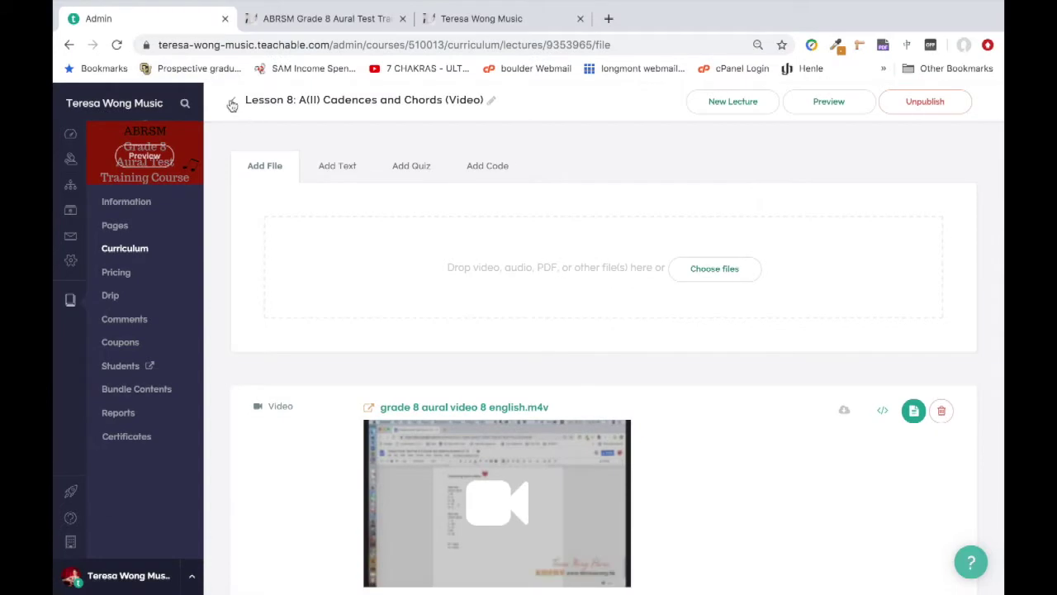
click(233, 100)
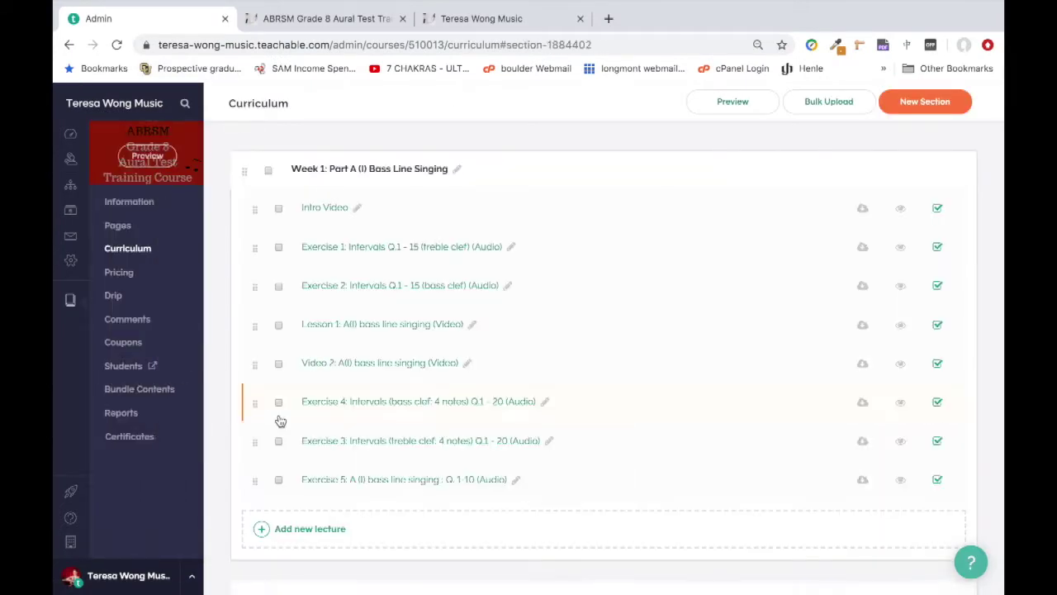
scroll(280, 421, down, 3)
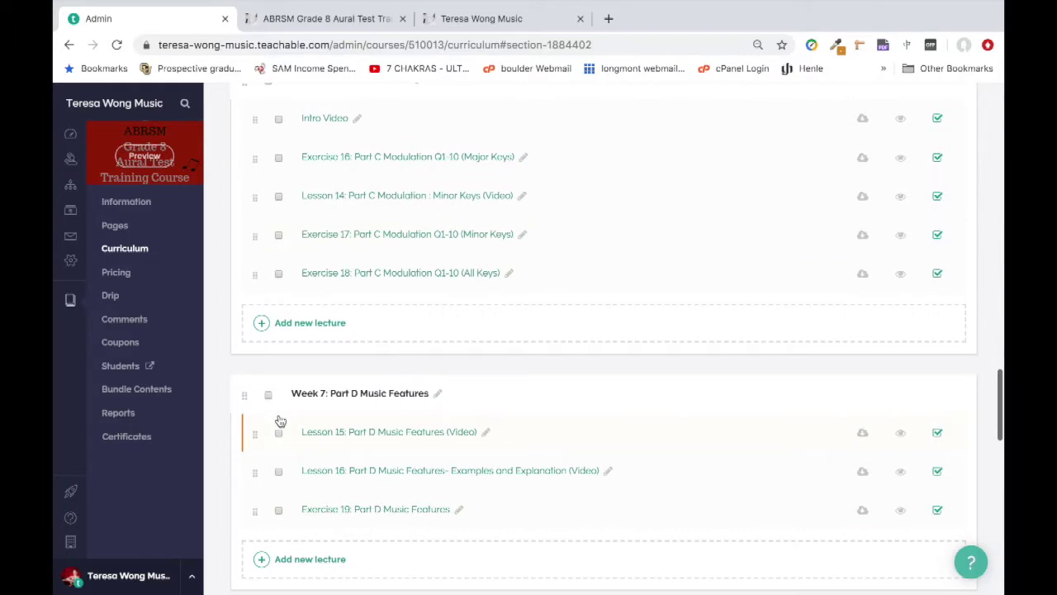
scroll(578, 501, down, 2)
scroll(581, 502, down, 2)
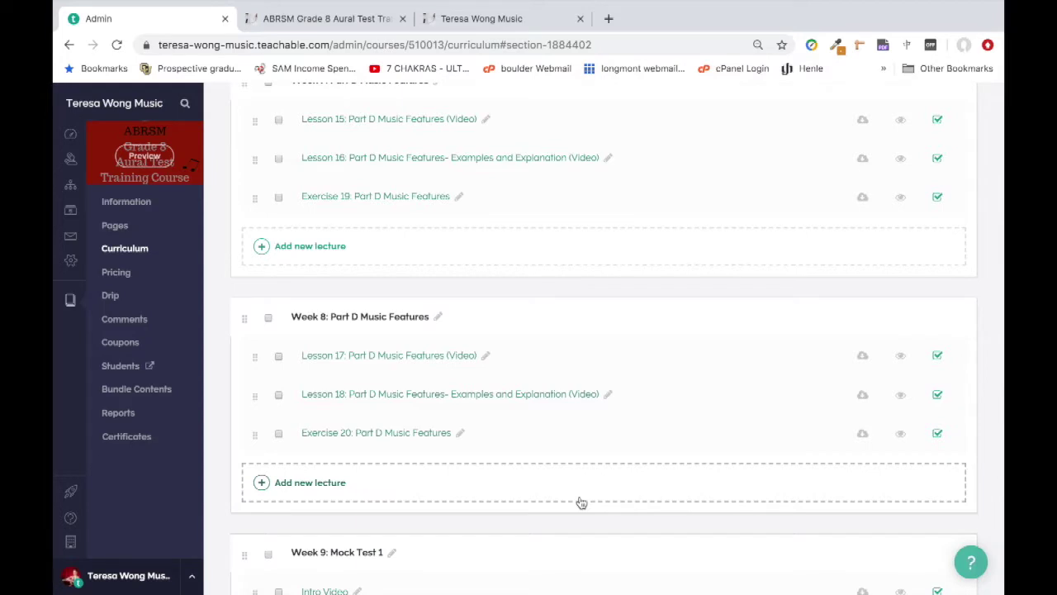
scroll(580, 508, down, 1)
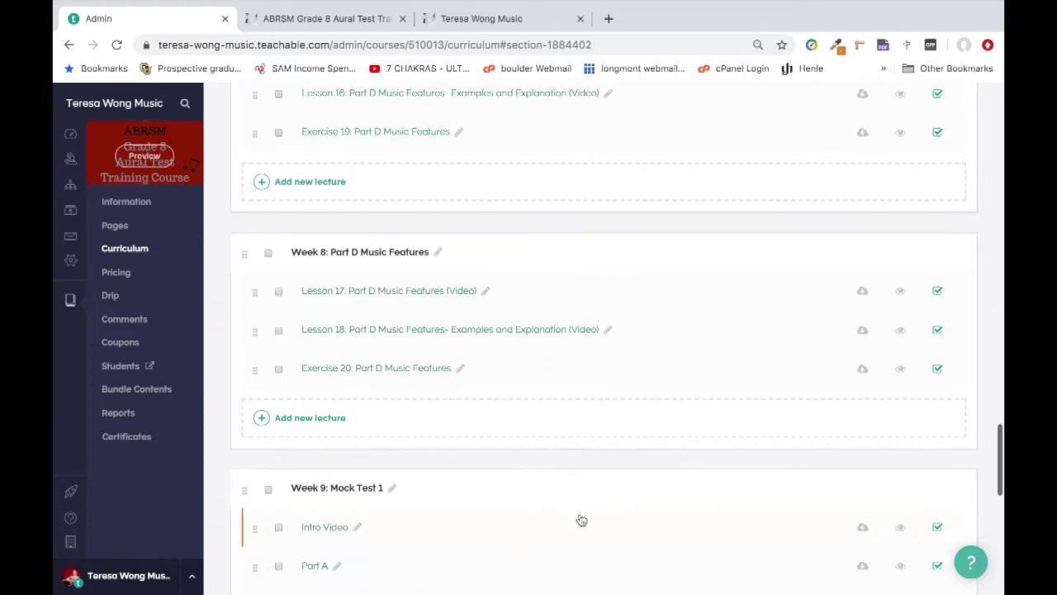
scroll(581, 516, down, 1)
scroll(581, 520, down, 2)
scroll(581, 520, up, 1)
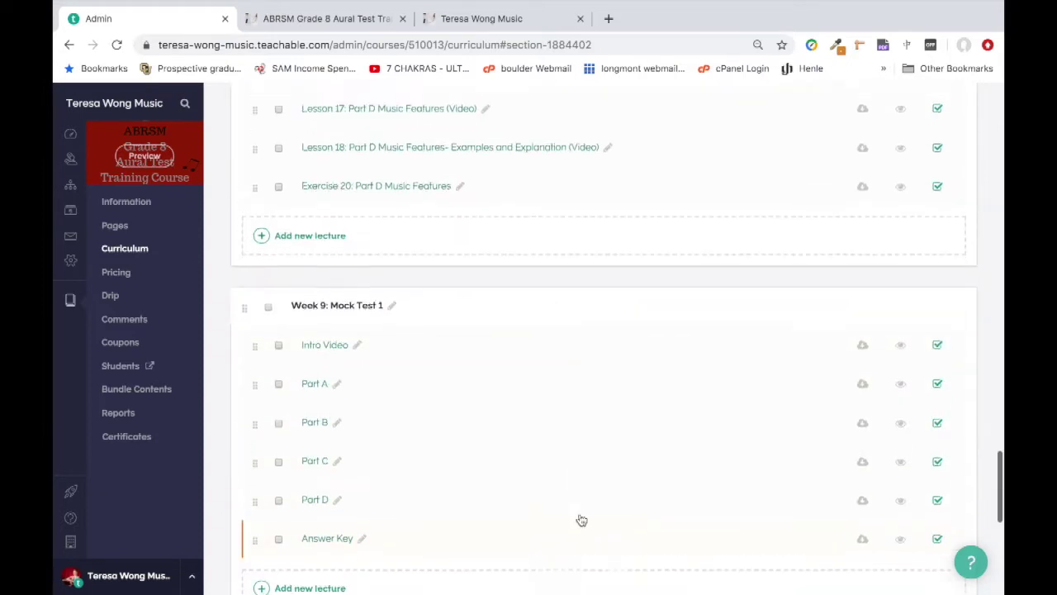
scroll(533, 319, up, 1)
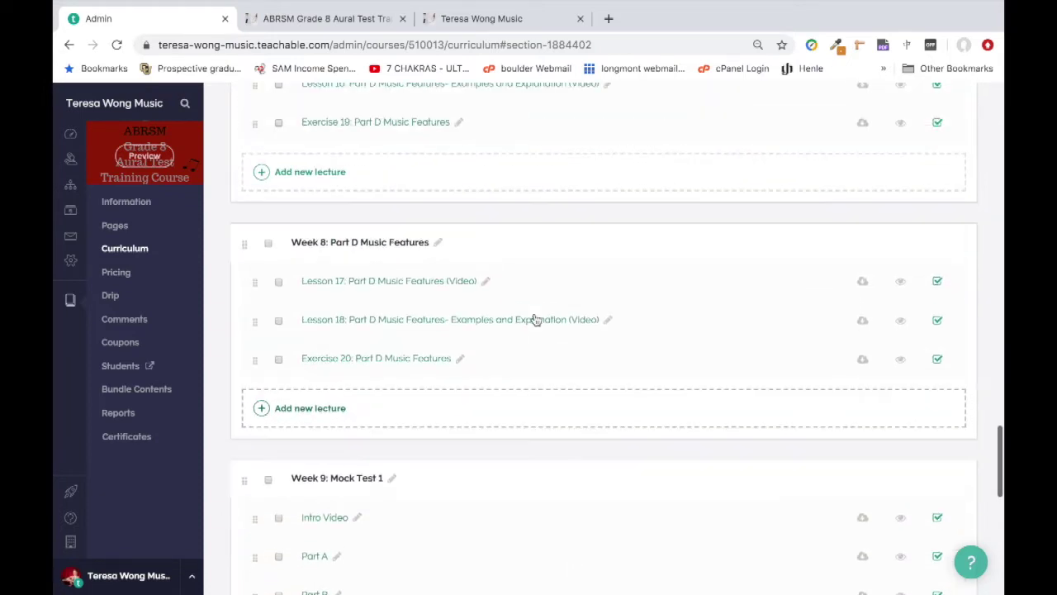
Step: Open the Lesson 17 Part D Music Features lecture, play its video a few seconds, then pause
click(430, 281)
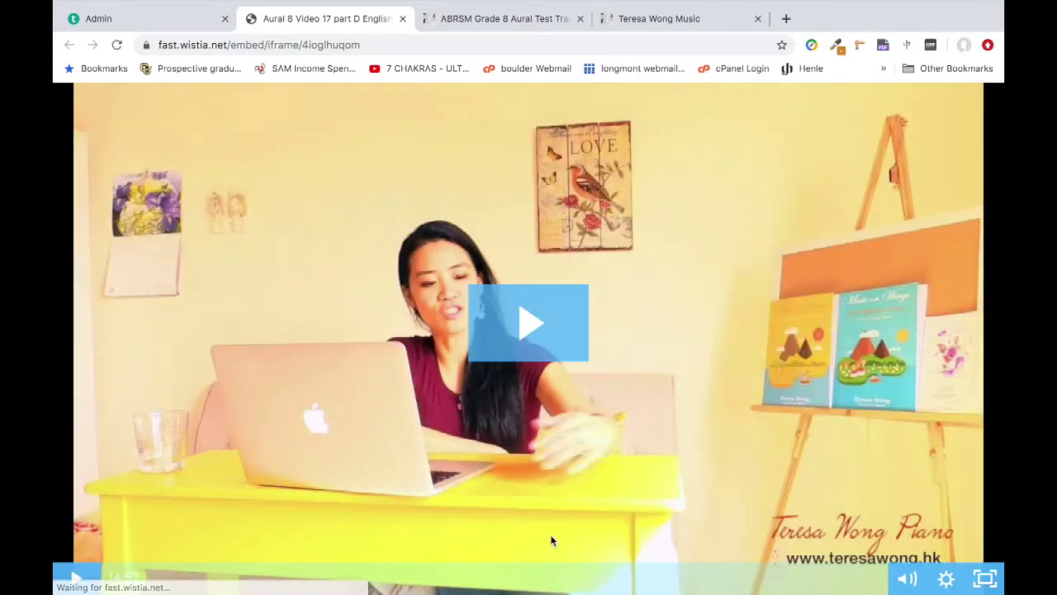
click(529, 326)
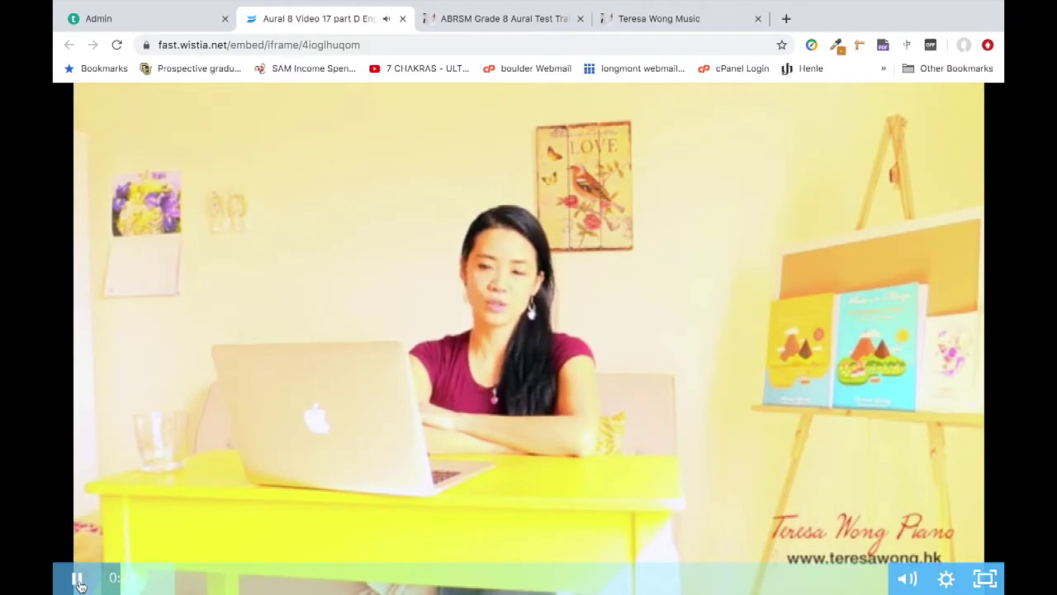
click(80, 585)
Step: Read Lesson 17's Part D periods PDF through its Baroque characteristics, then return to the lecture page
click(403, 18)
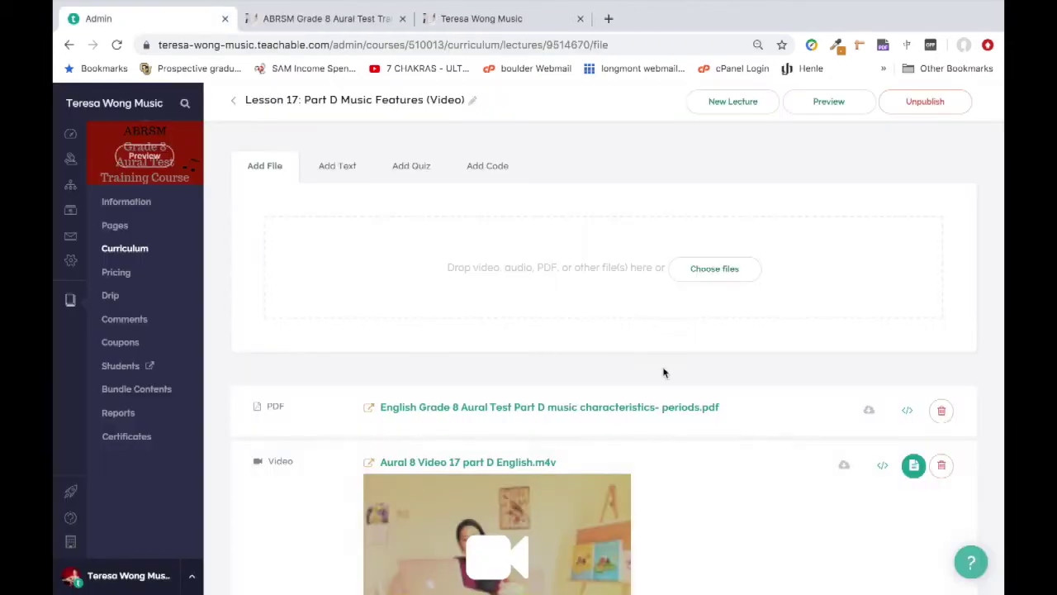
scroll(663, 371, down, 3)
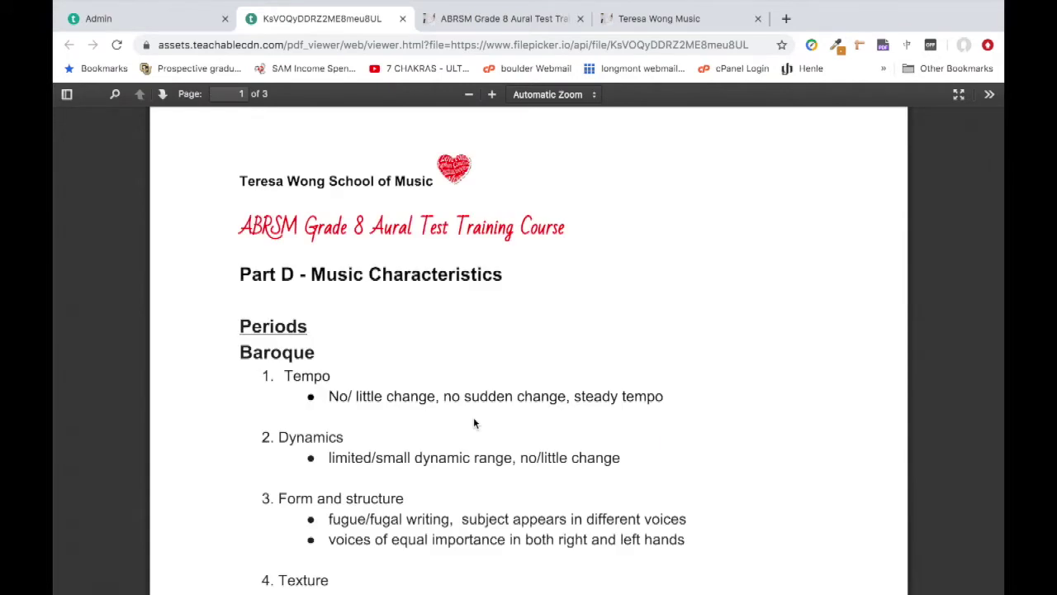
scroll(474, 417, down, 1)
scroll(473, 417, down, 1)
scroll(473, 417, down, 4)
scroll(473, 417, up, 3)
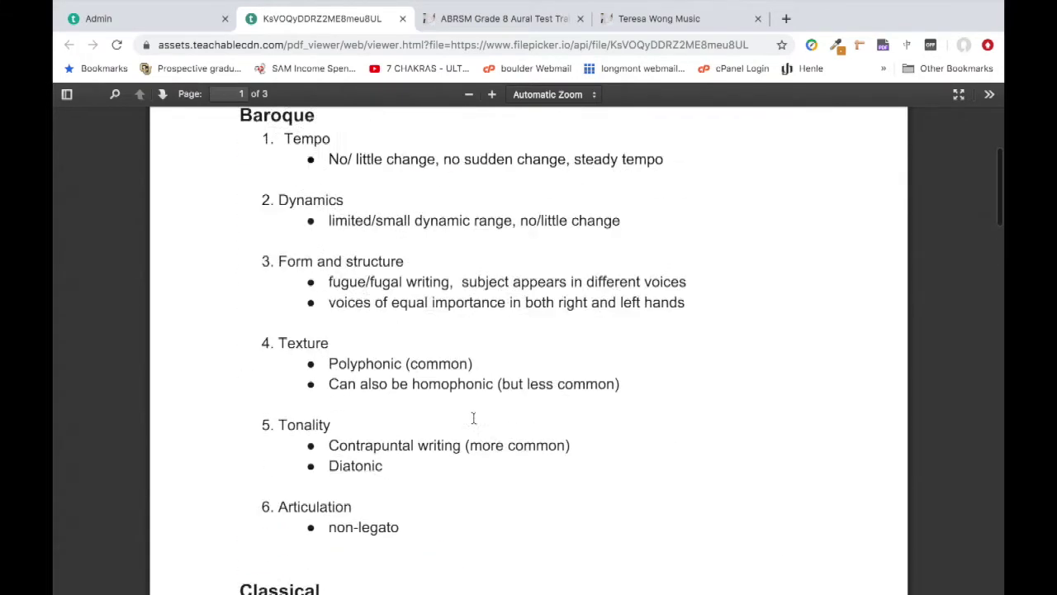
scroll(473, 417, up, 3)
click(402, 18)
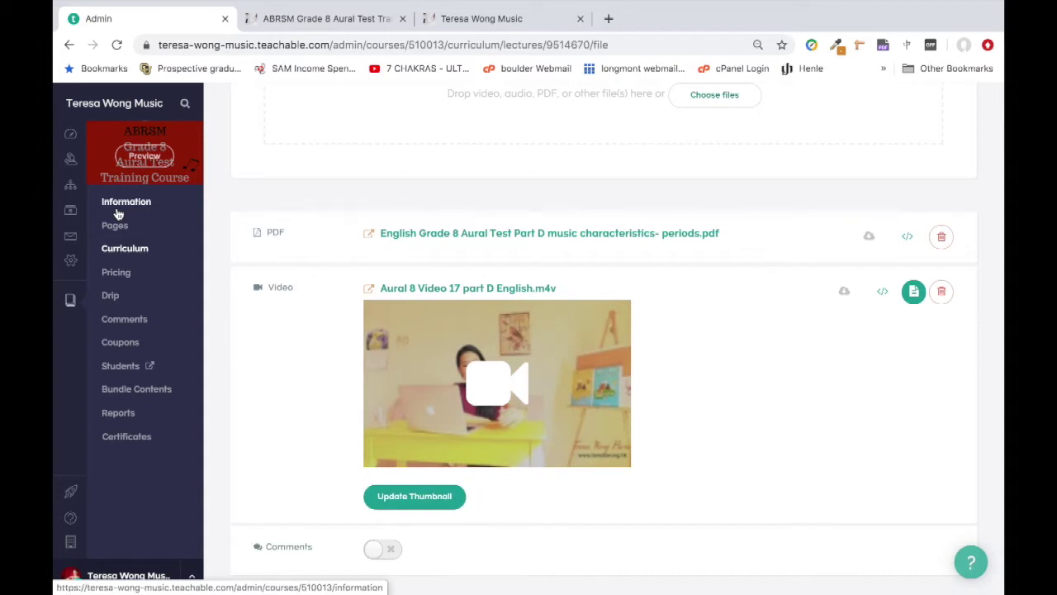
Step: Open the ABRSM course's Information page and review its Publish, Preview and Details sections
click(118, 212)
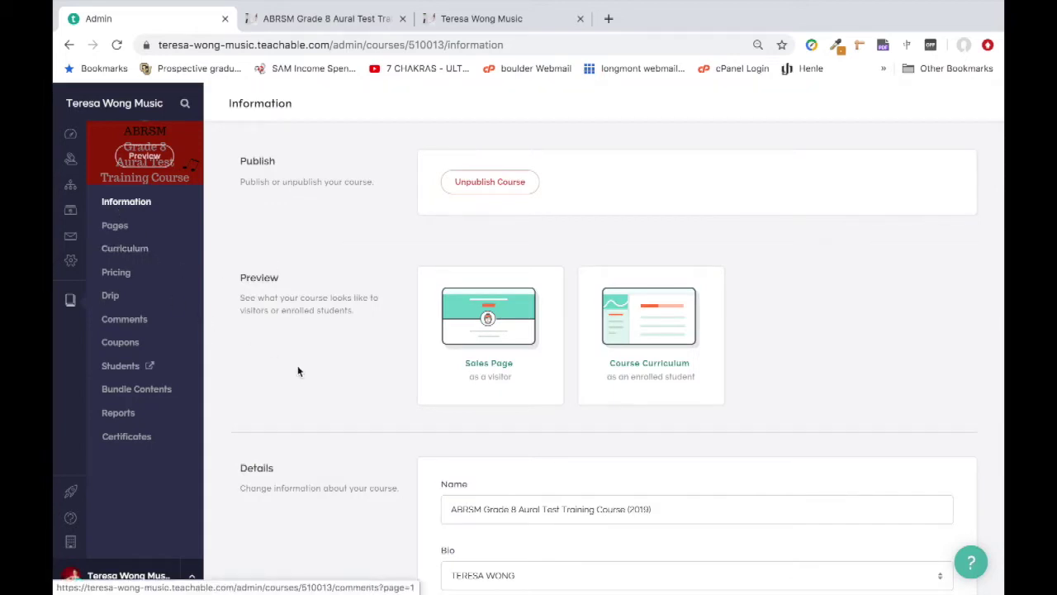
scroll(235, 401, down, 2)
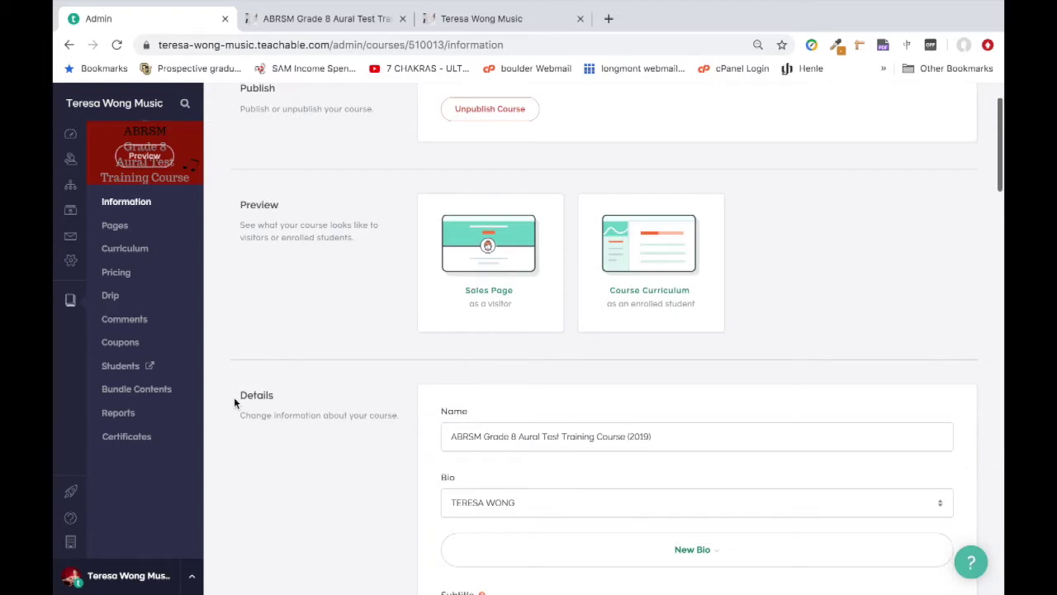
scroll(264, 482, up, 2)
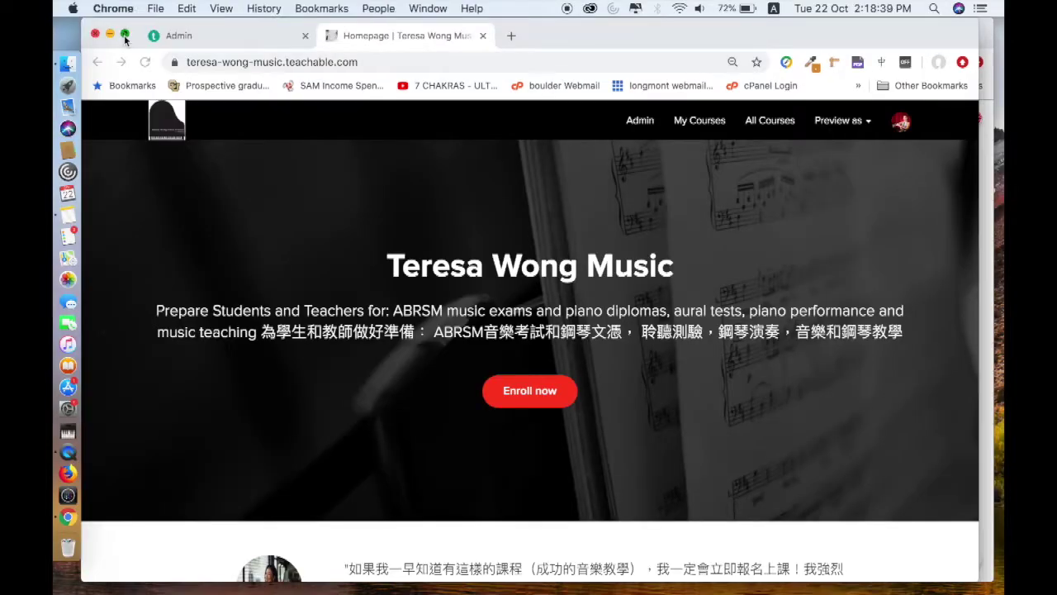
Step: Open the school's public homepage and scroll down past its testimonials
click(124, 34)
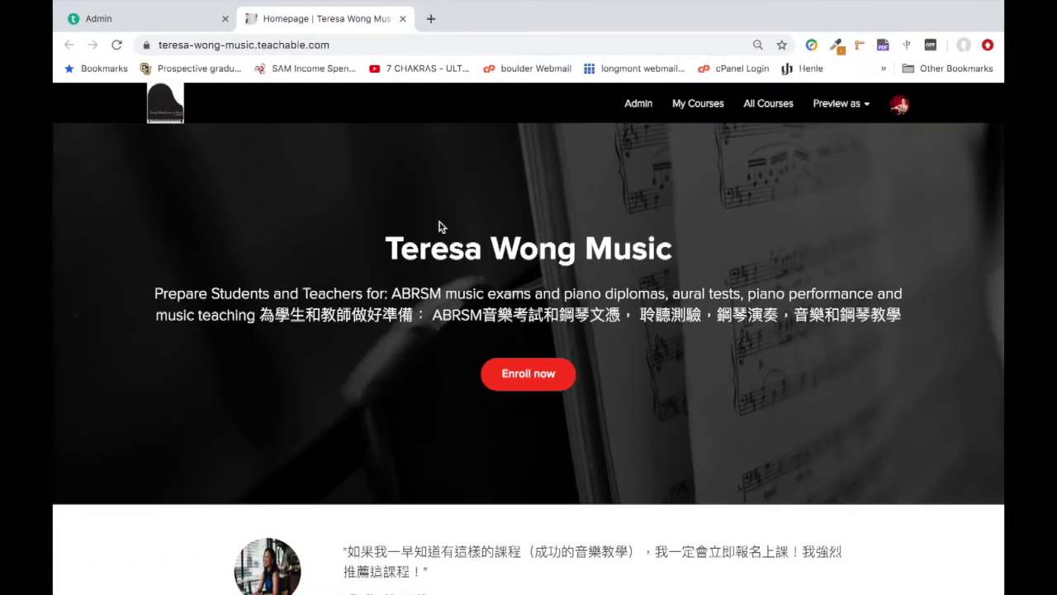
scroll(369, 349, down, 2)
scroll(369, 350, down, 1)
scroll(368, 338, down, 3)
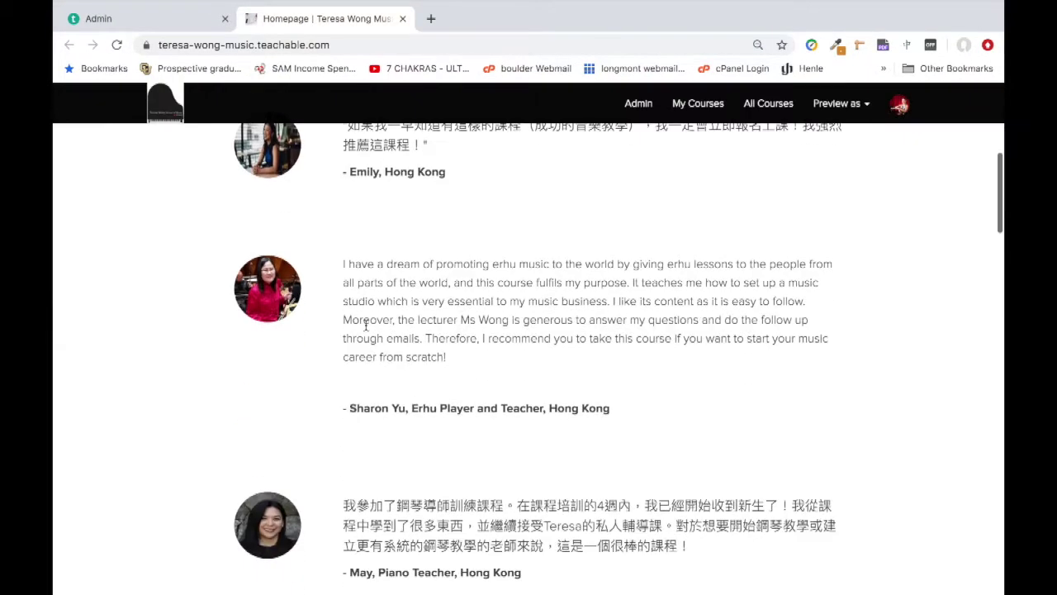
scroll(366, 325, down, 3)
scroll(366, 326, down, 3)
scroll(366, 330, up, 3)
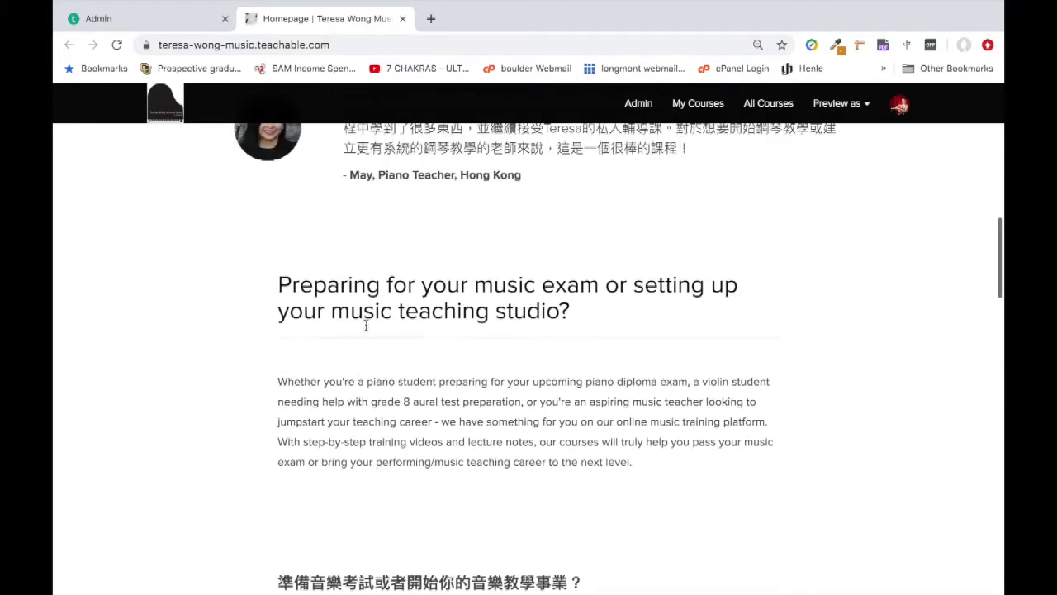
scroll(366, 314, down, 5)
scroll(365, 293, down, 2)
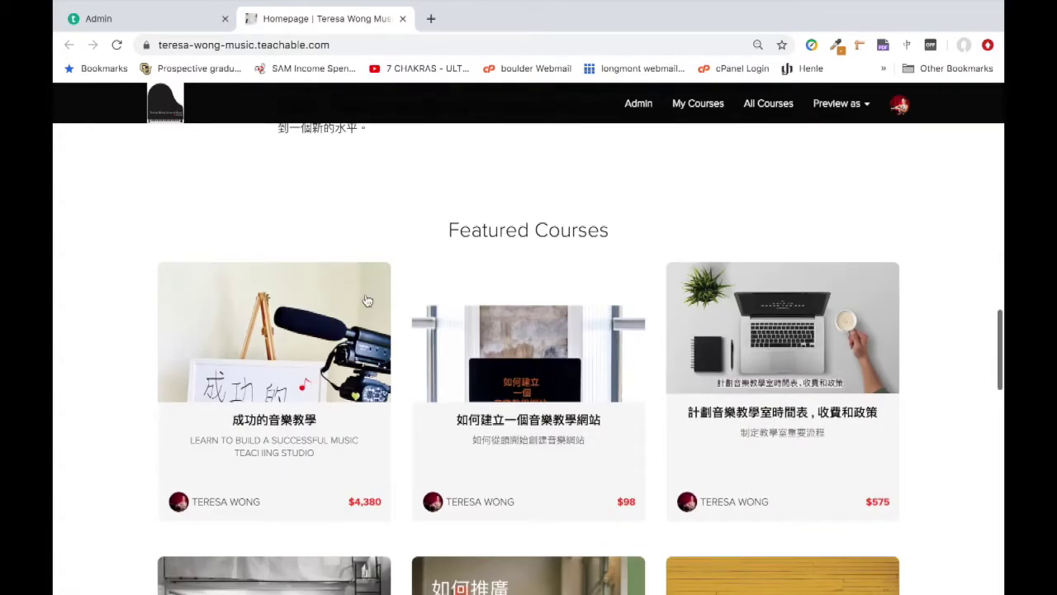
scroll(365, 296, down, 1)
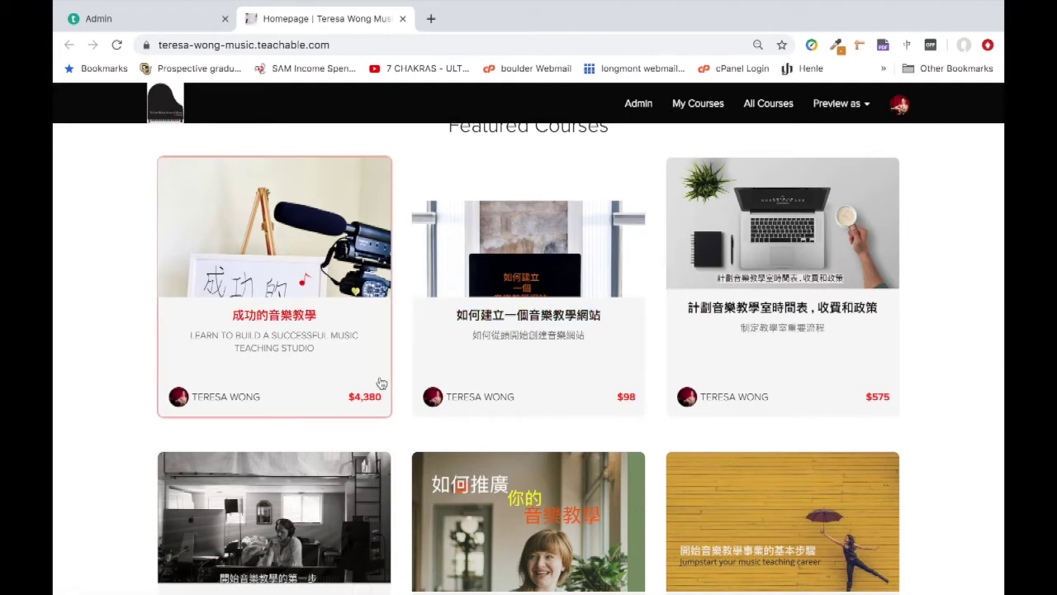
Step: Browse the Featured Courses grid down to the three ABRSM listings and their prices
scroll(941, 346, down, 1)
scroll(940, 346, down, 1)
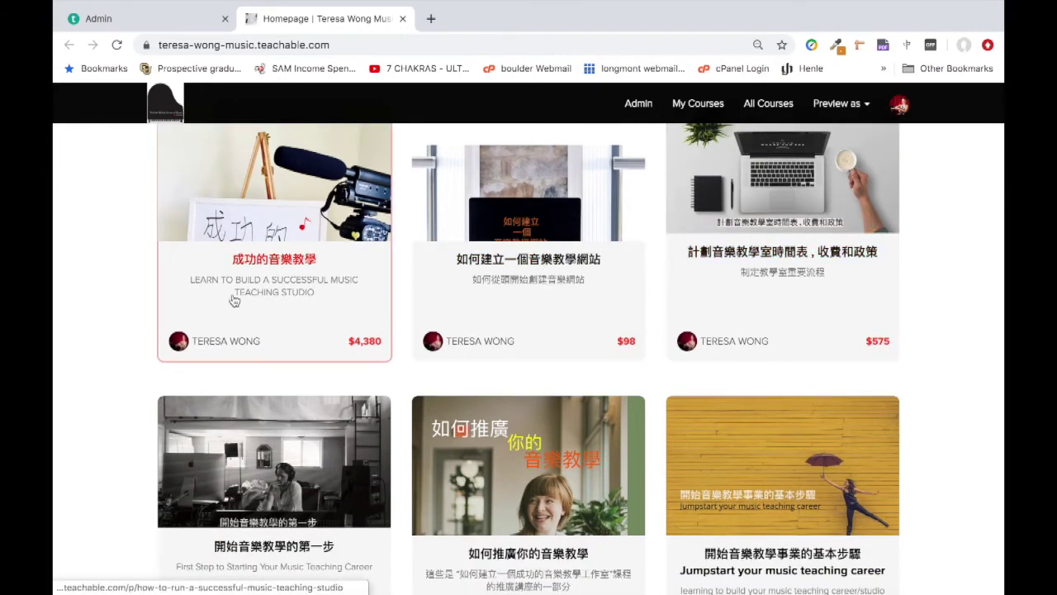
scroll(962, 350, down, 3)
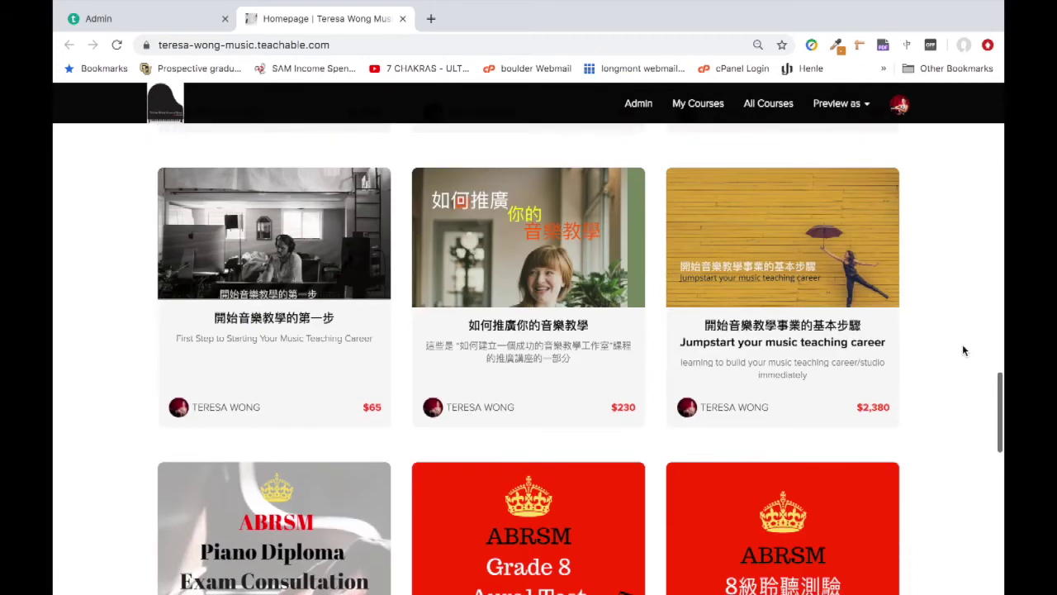
scroll(962, 350, down, 3)
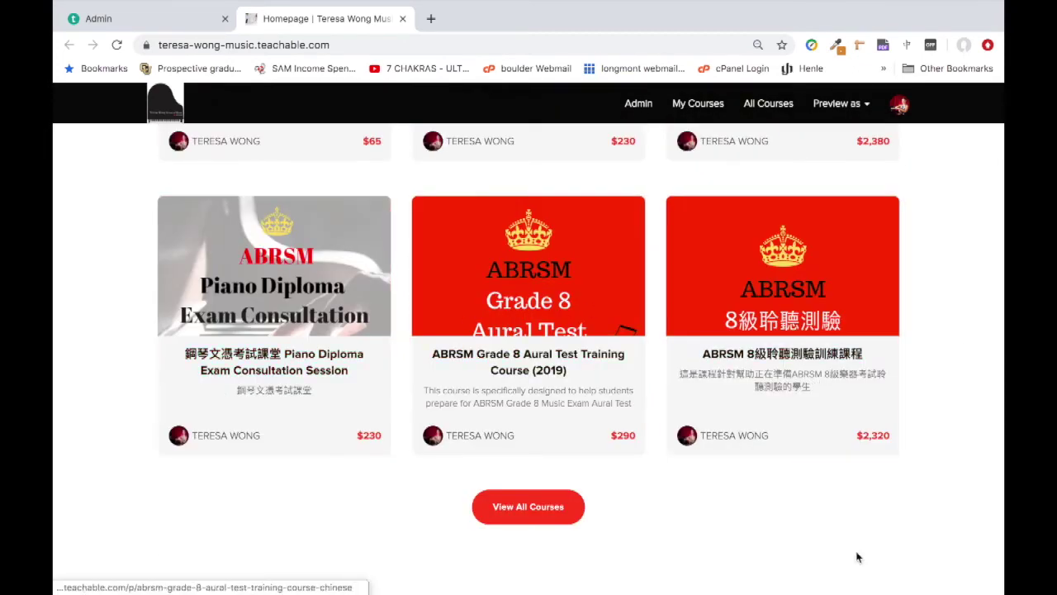
scroll(859, 558, down, 1)
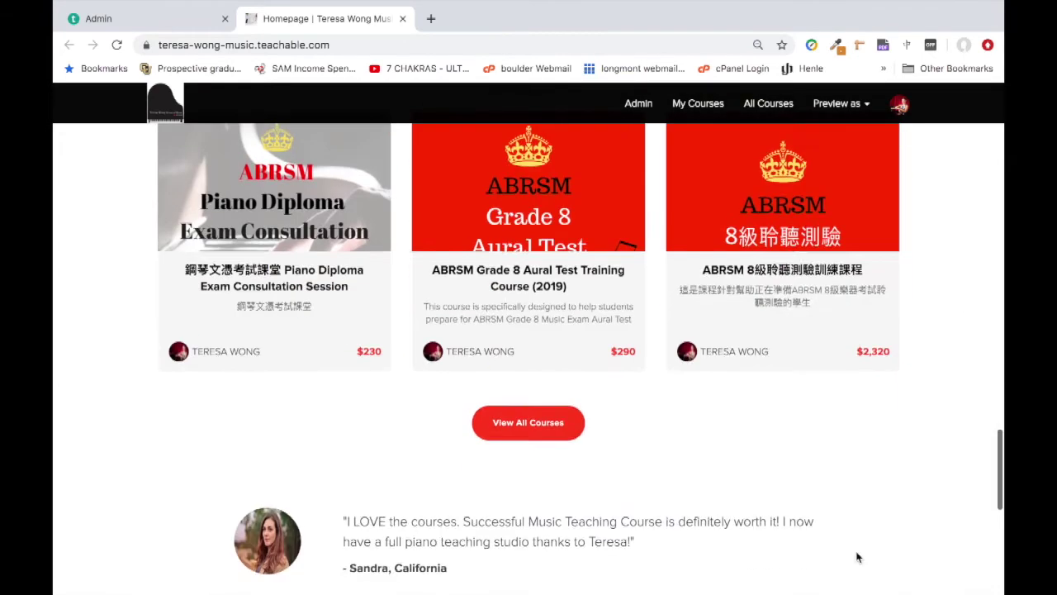
Step: Browse the /courses catalog to the footer and back up to 成功的音樂教學 at $4,380
click(528, 421)
scroll(702, 540, down, 2)
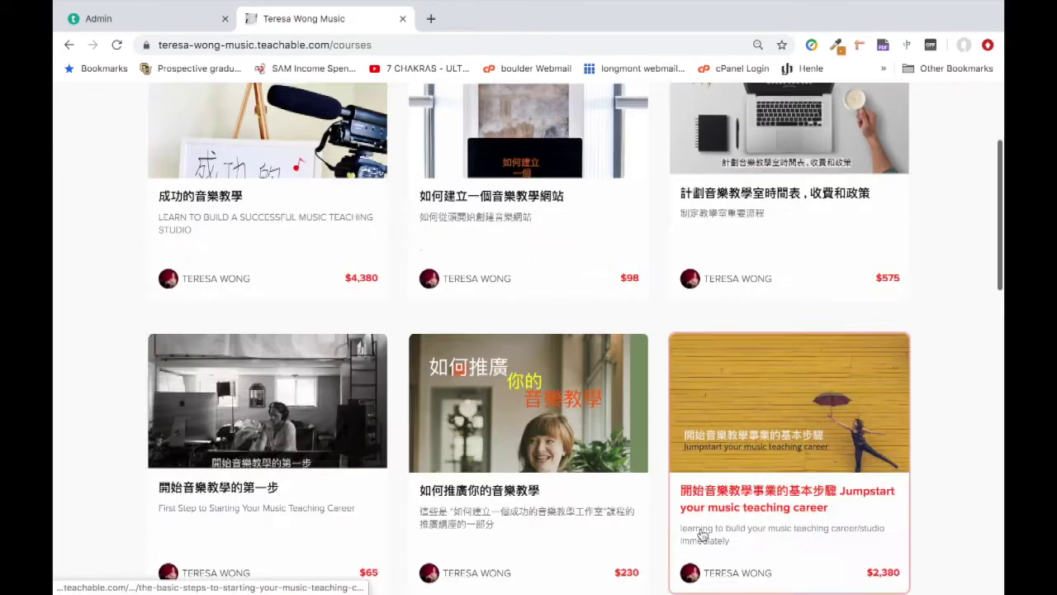
scroll(702, 541, down, 3)
scroll(702, 541, down, 4)
scroll(702, 541, down, 2)
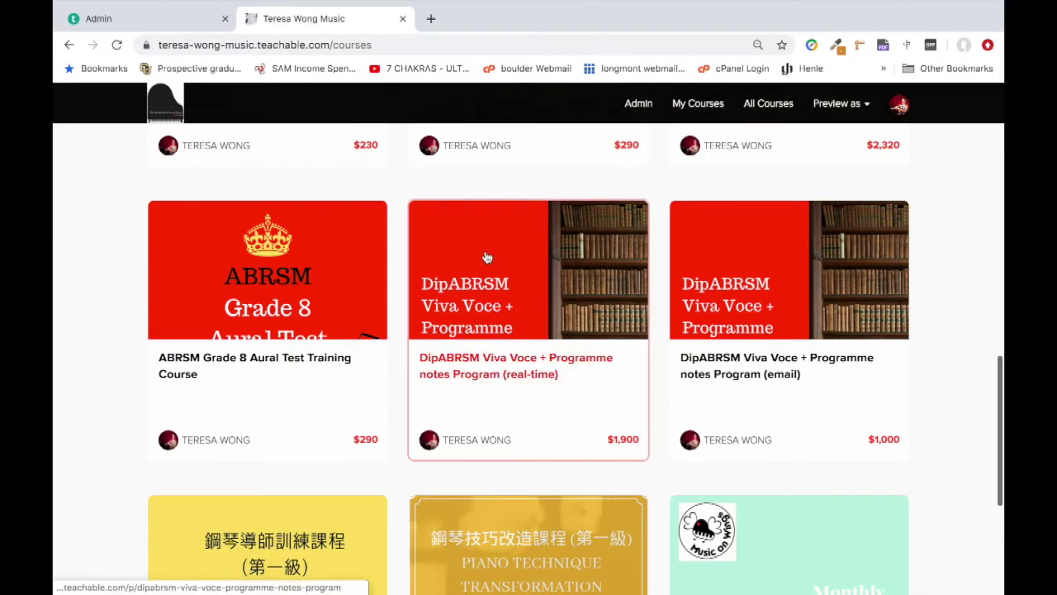
scroll(957, 471, down, 3)
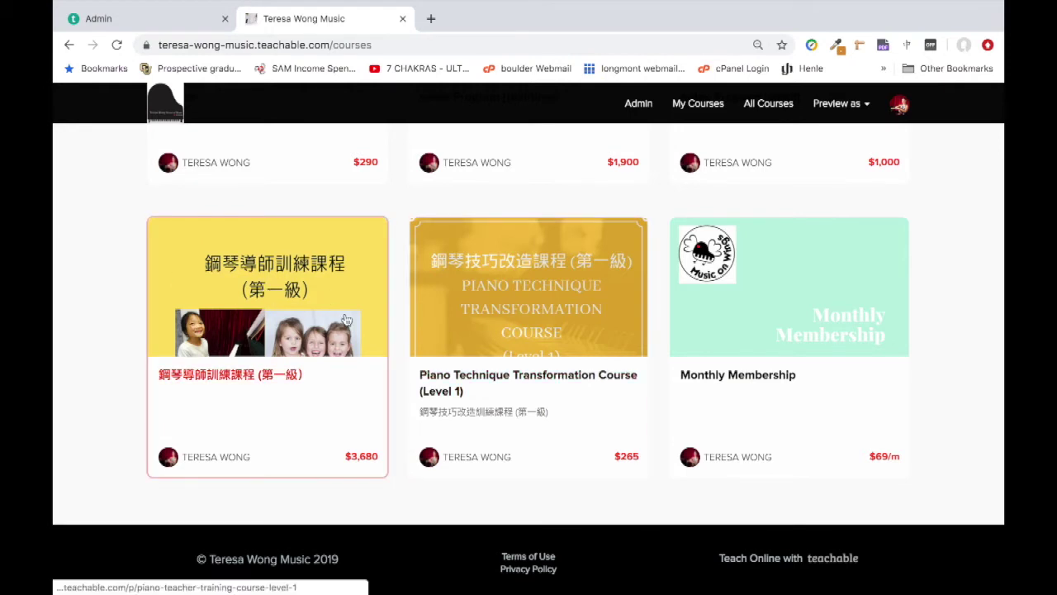
scroll(979, 452, down, 1)
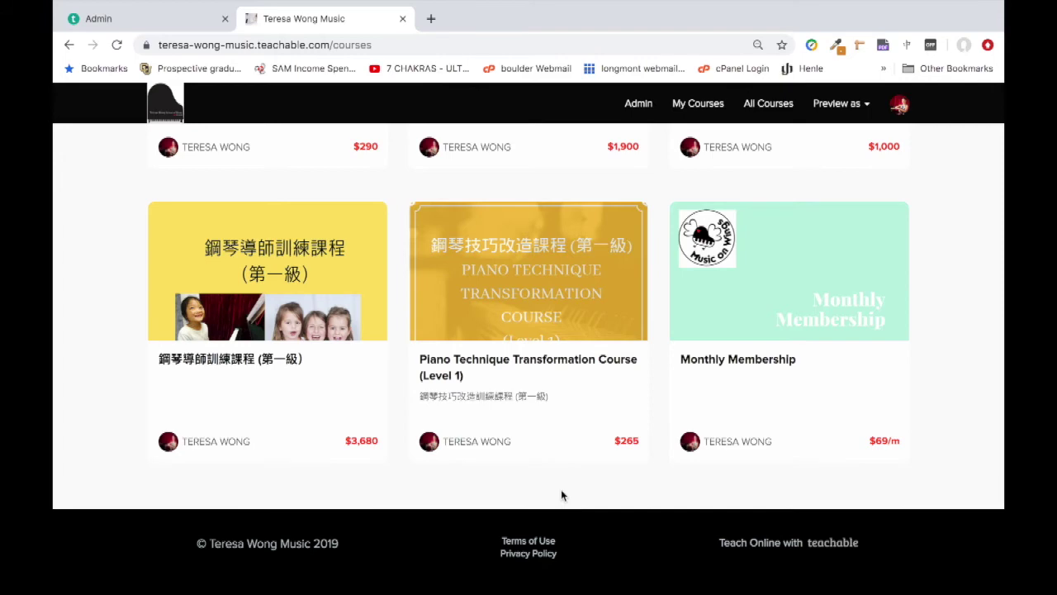
scroll(561, 496, up, 5)
scroll(561, 495, up, 5)
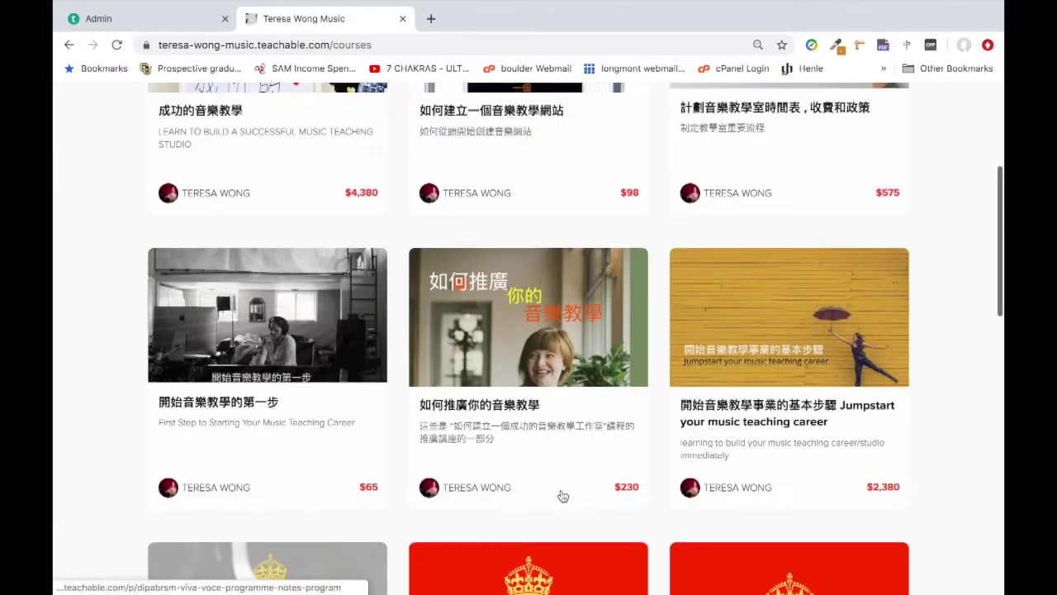
scroll(561, 495, up, 4)
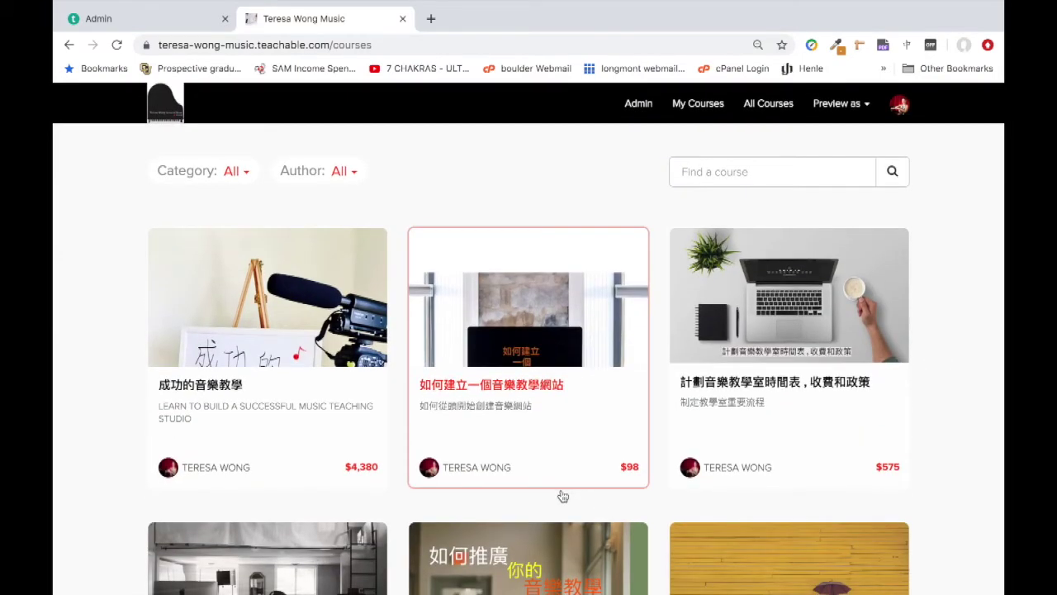